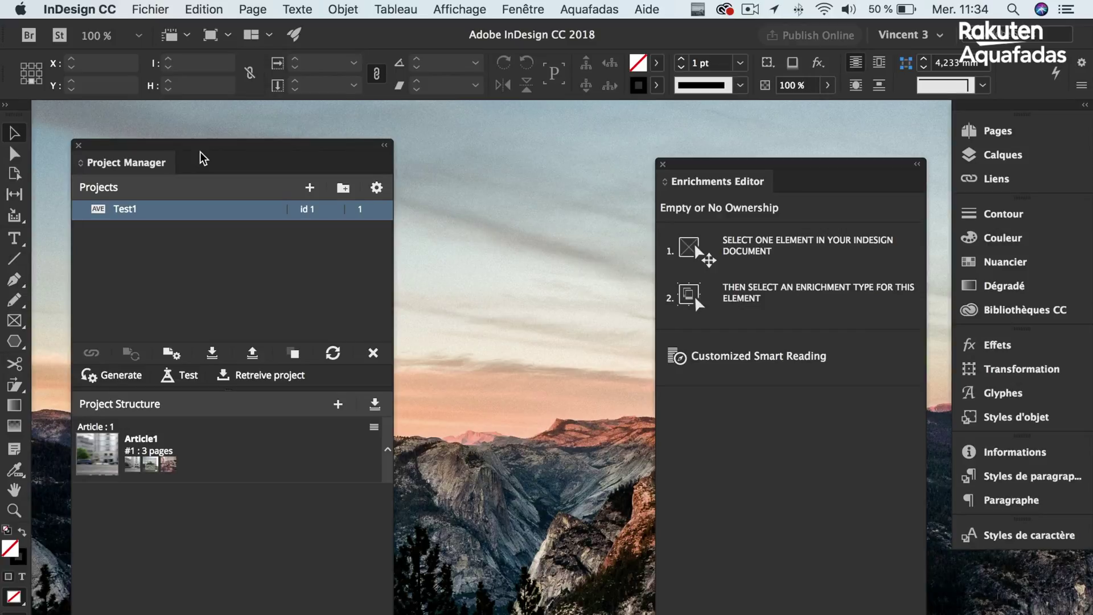
- Reposition the Project Manager slightly and check which Aquafadas panels are enabled
drag(217, 149, 220, 139)
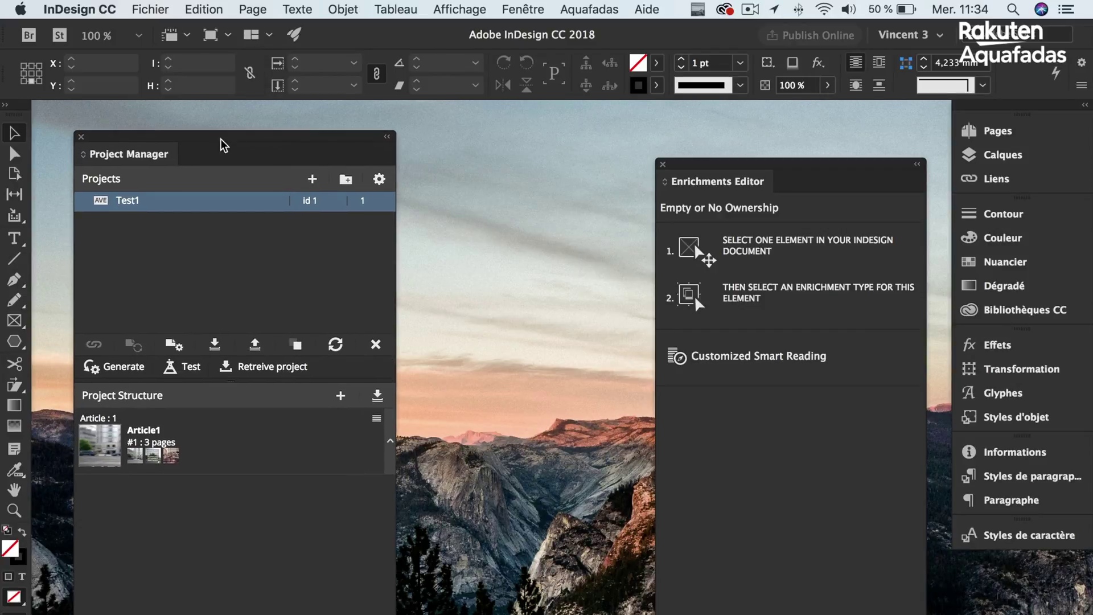
click(587, 6)
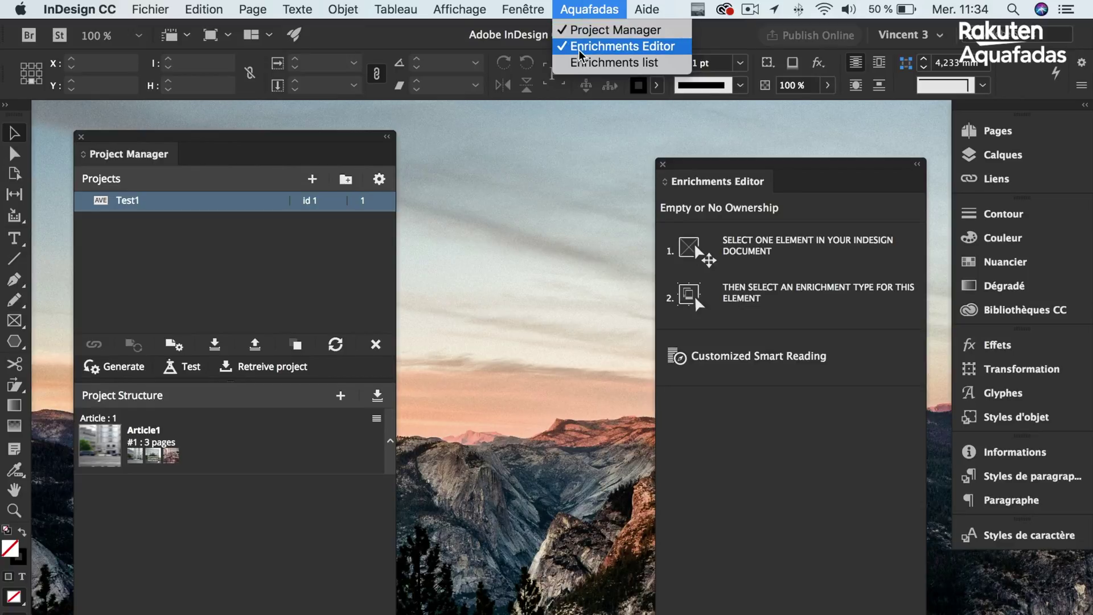
click(695, 162)
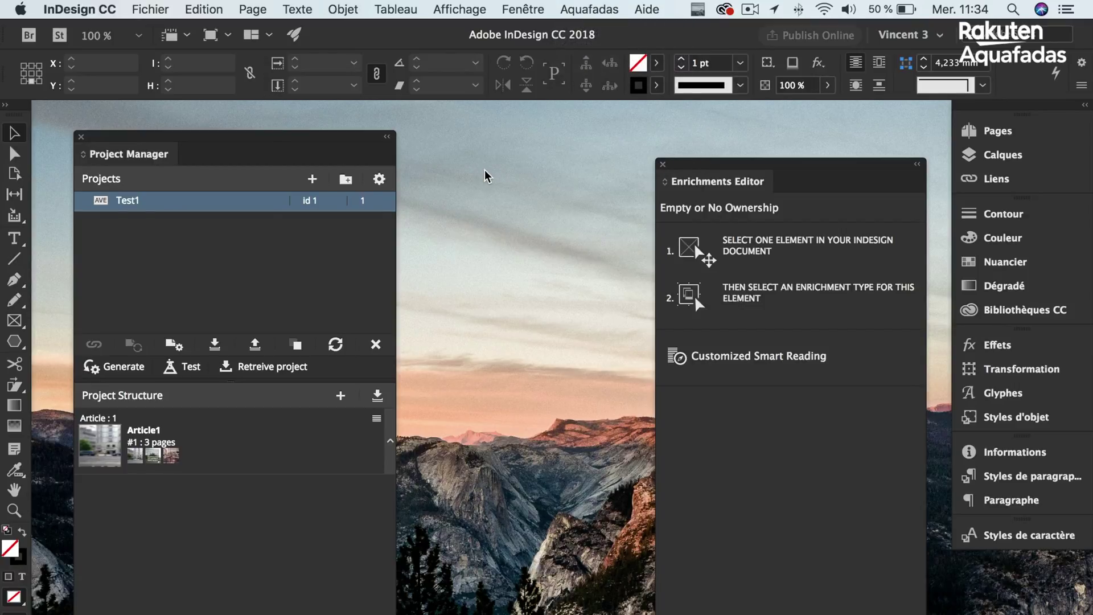
- Switch to Simulator and examine the list of iOS 11.3 devices available for testing, keeping the current device
key(super+Tab)
key(super+Tab)
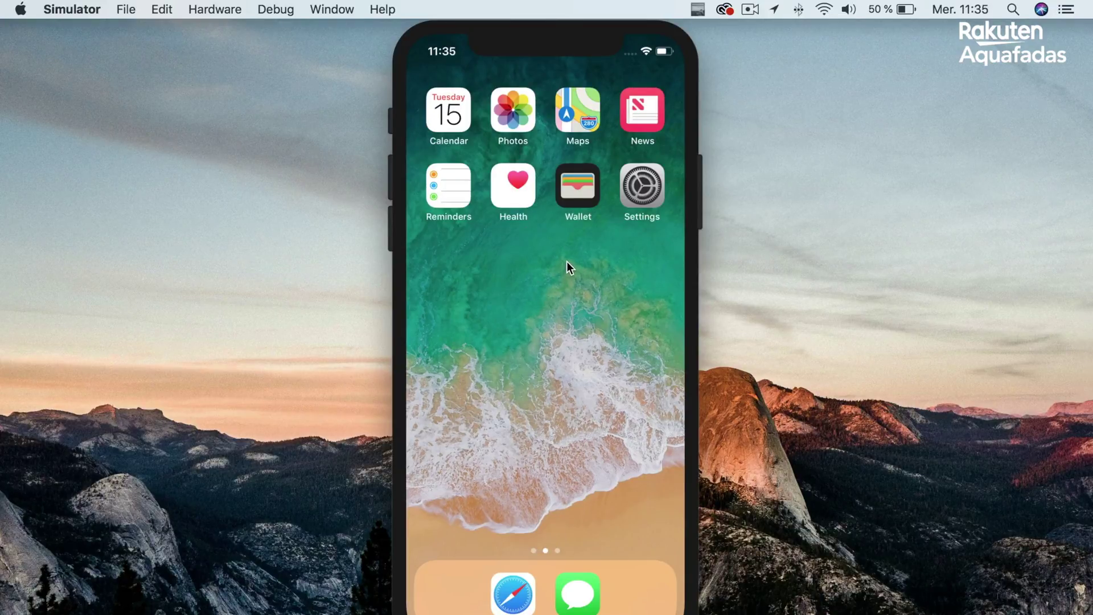
click(231, 5)
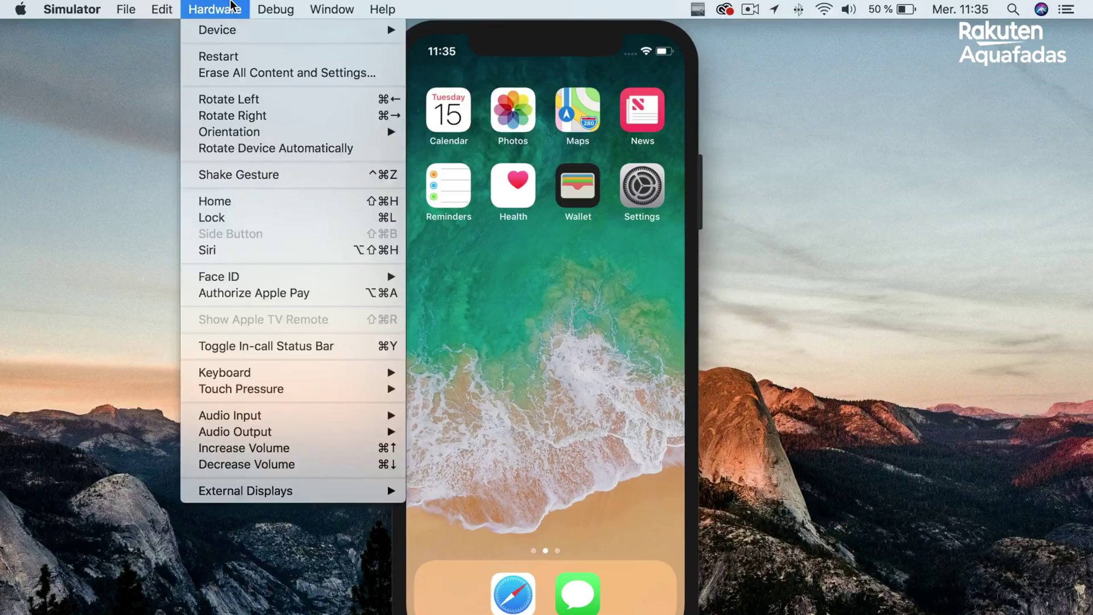
mouse_move(233, 33)
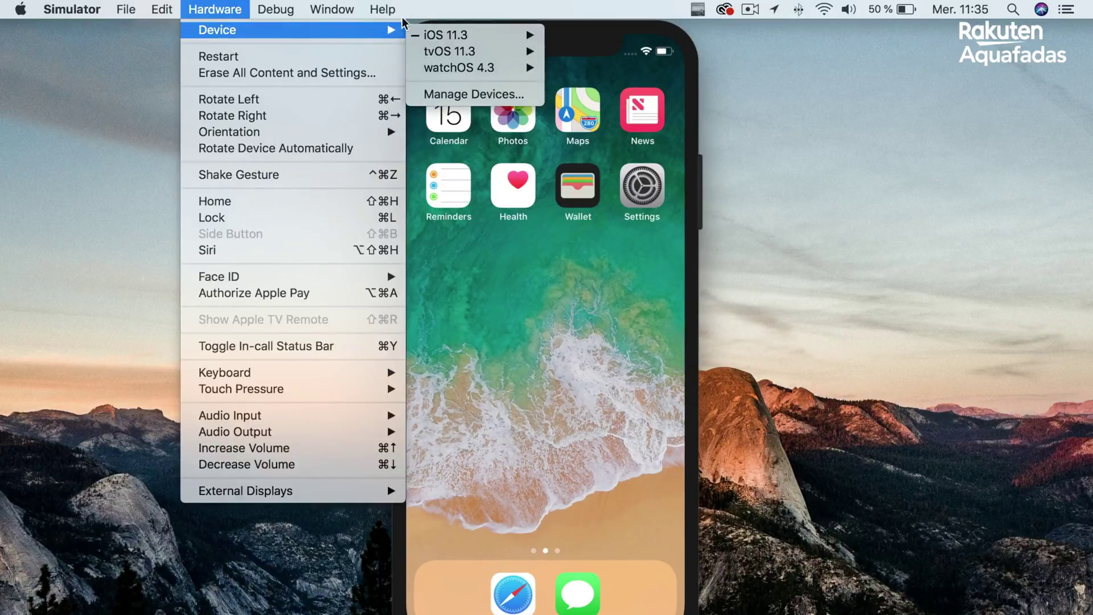
mouse_move(429, 38)
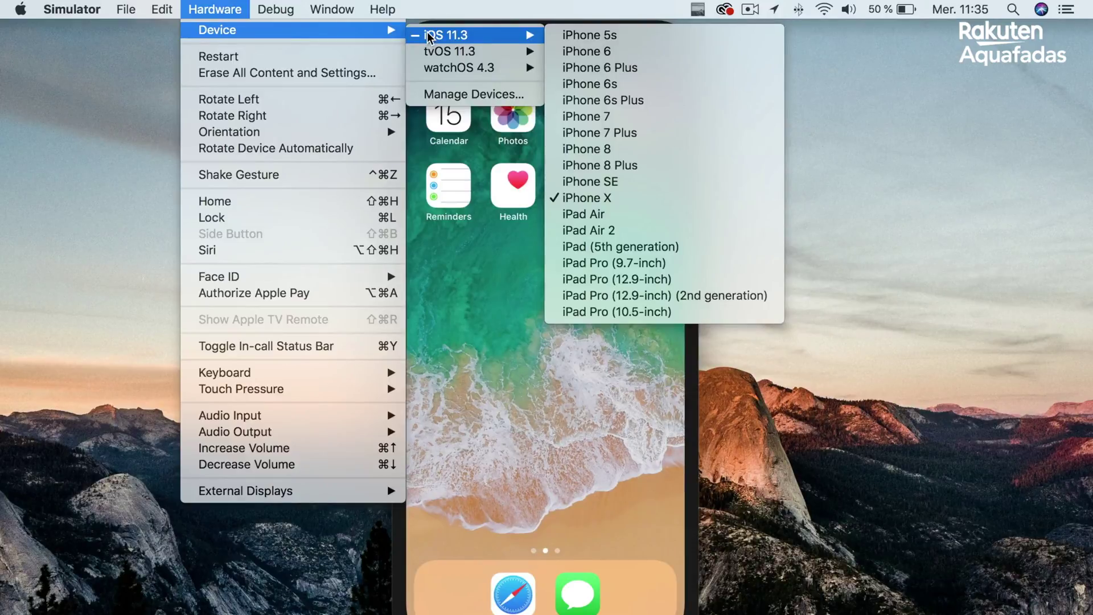
click(514, 309)
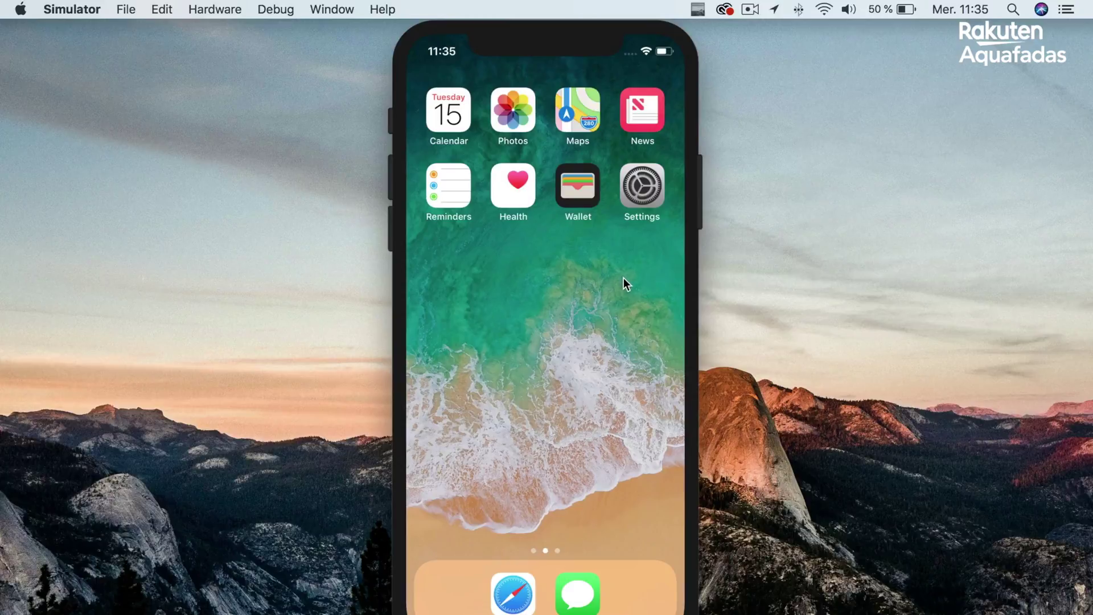
- Launch the Aquafadas viewer app, labelled 4.8.3, from the last home screen page of the simulated iPhone
drag(624, 278, 296, 302)
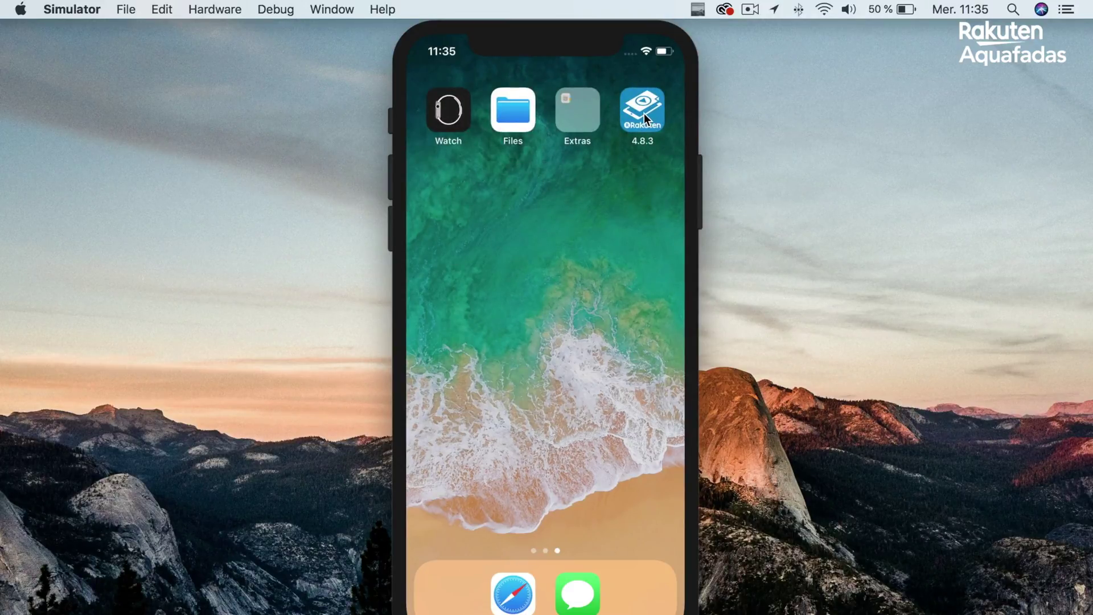
click(644, 113)
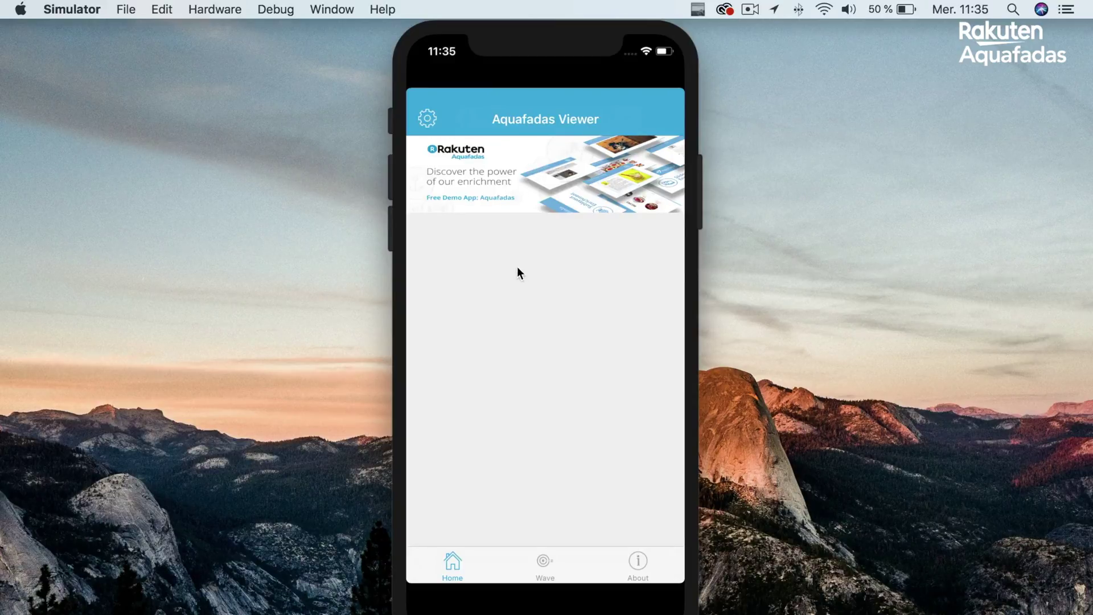
- Switch back to InDesign and open Article1 from the Test1 project's structure
key(super+Tab)
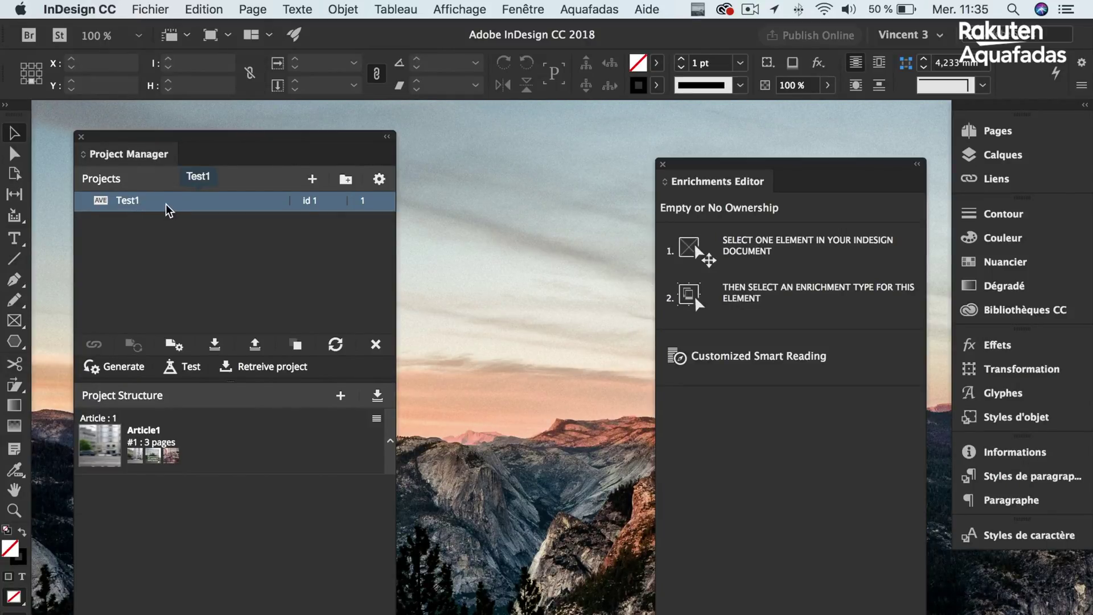
mouse_move(270, 414)
double_click(108, 436)
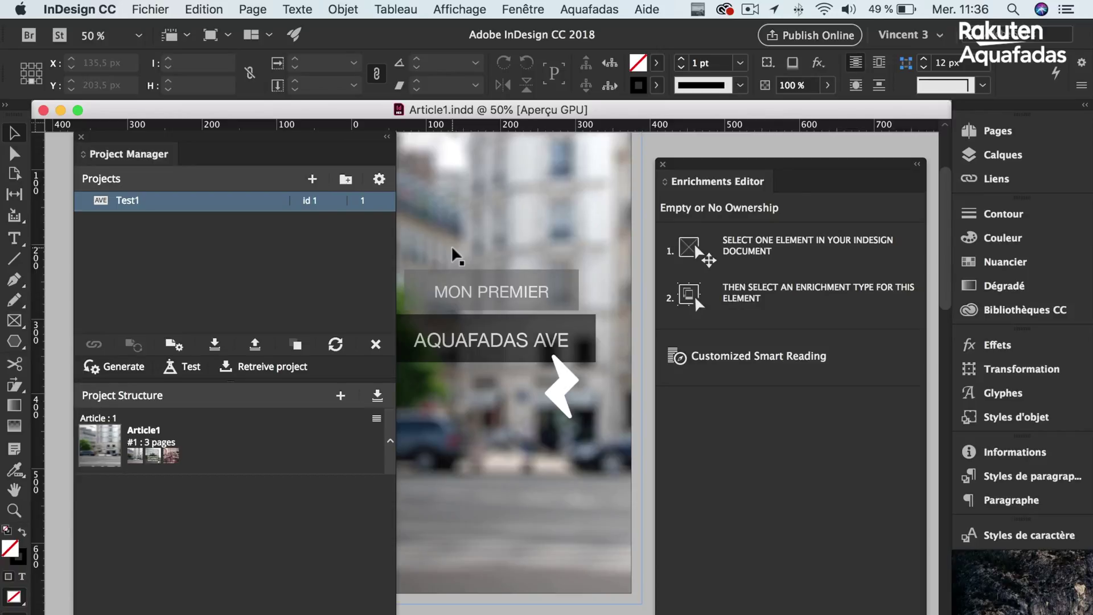
- Review pages 1 to 3 of Article1 one after another, return to page 1 and collapse the page list
click(997, 131)
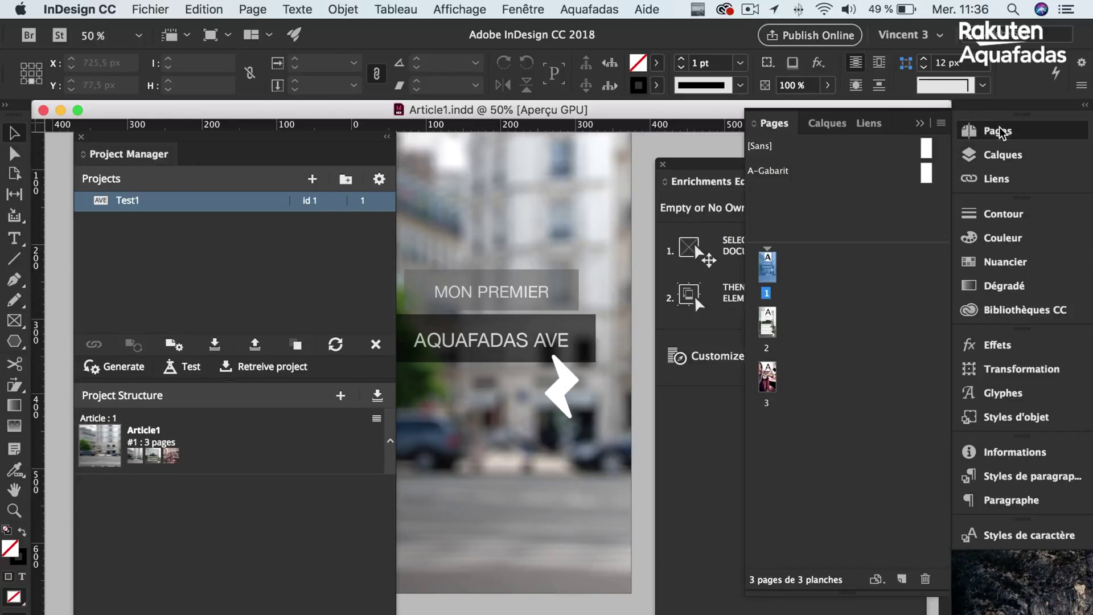
double_click(768, 325)
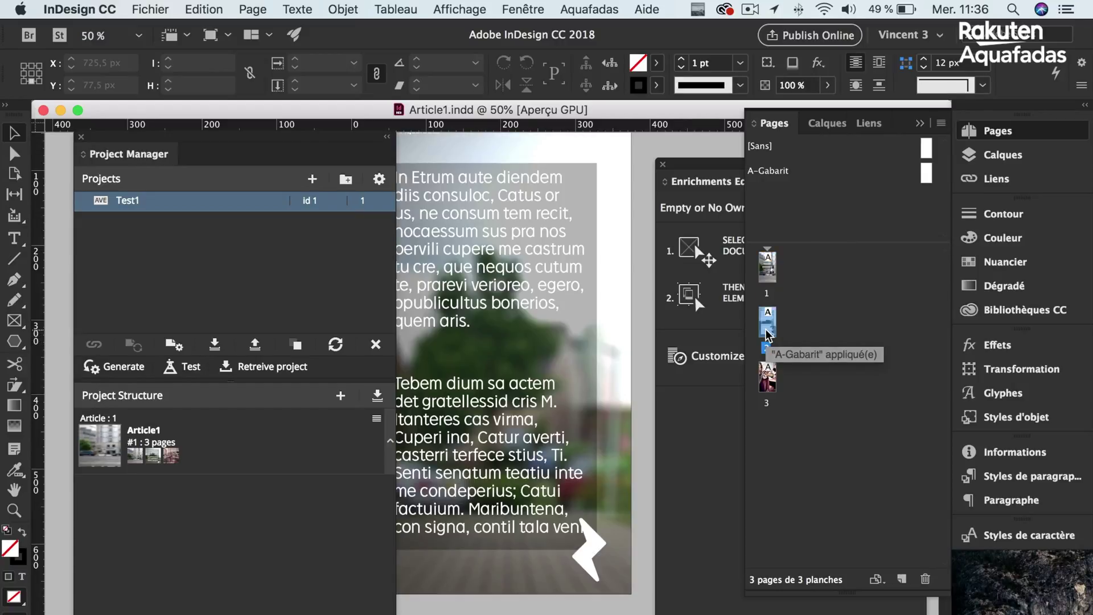
double_click(768, 379)
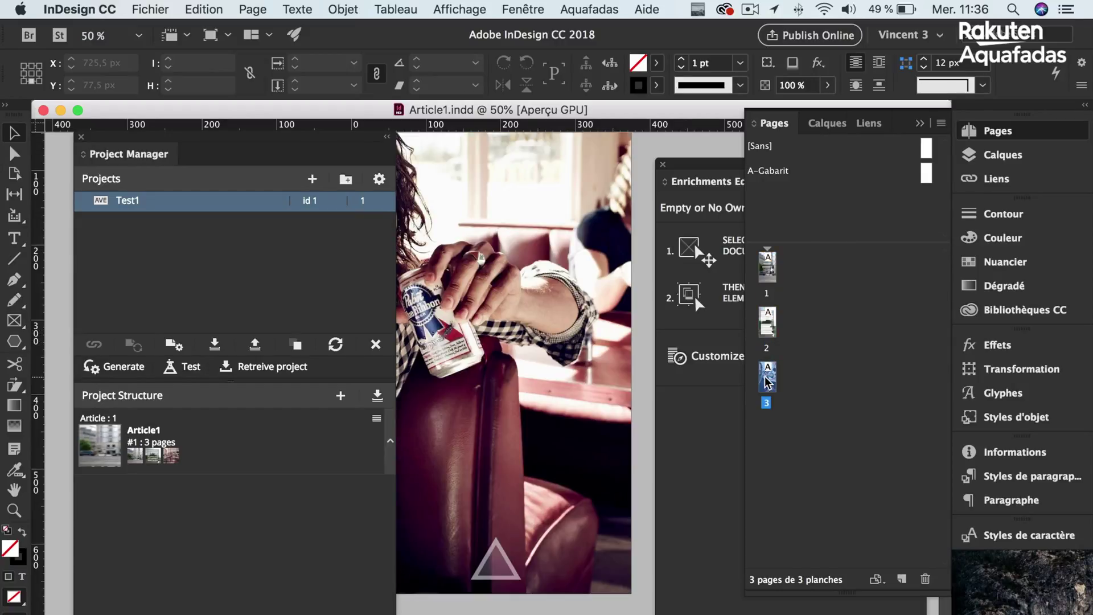
double_click(767, 269)
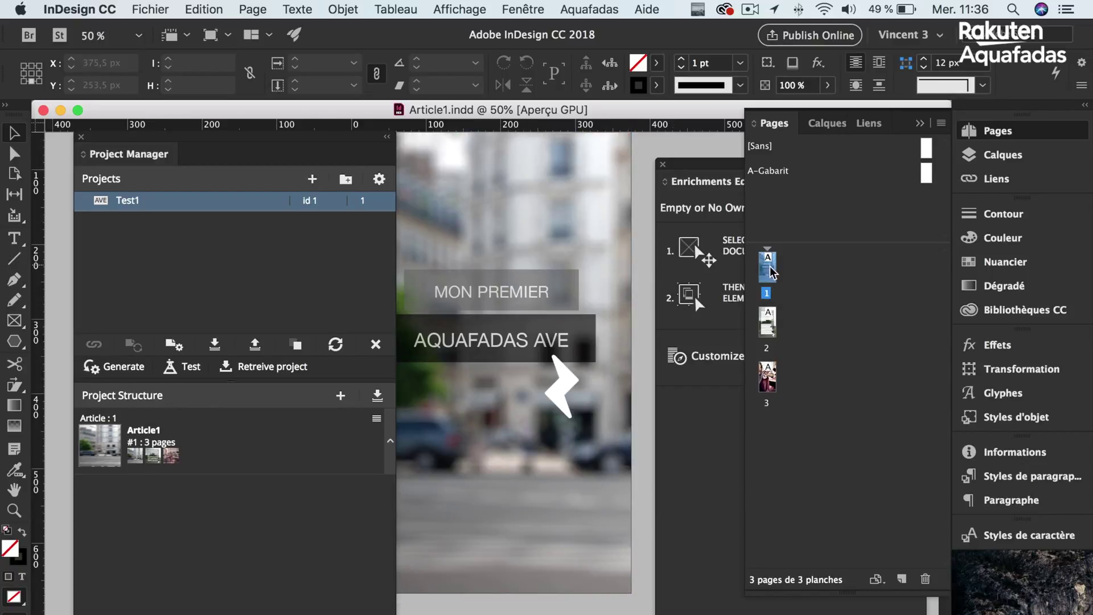
double_click(768, 327)
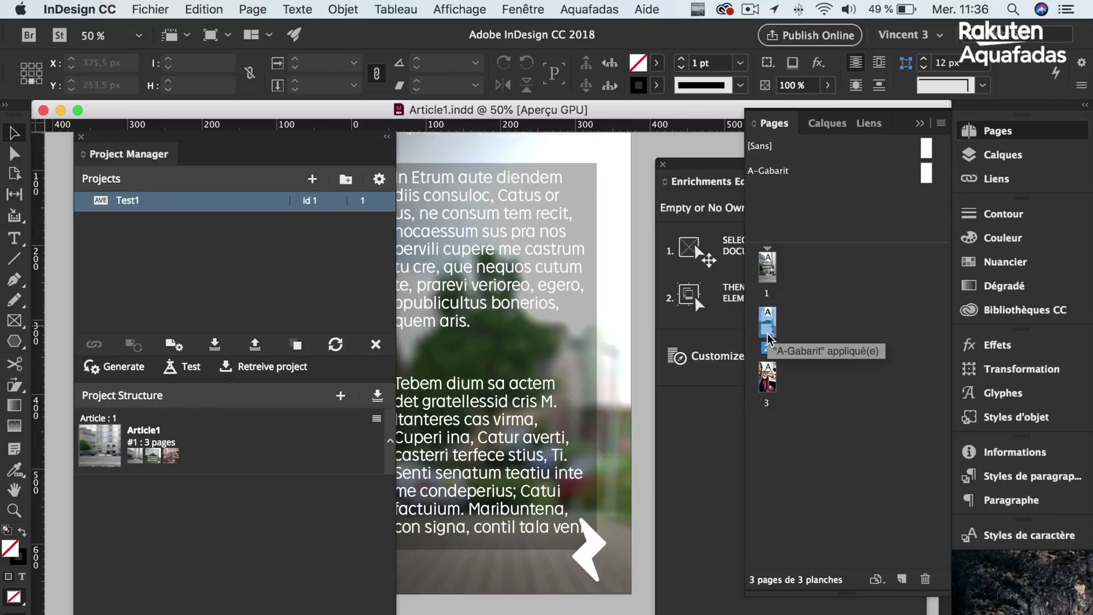
double_click(769, 375)
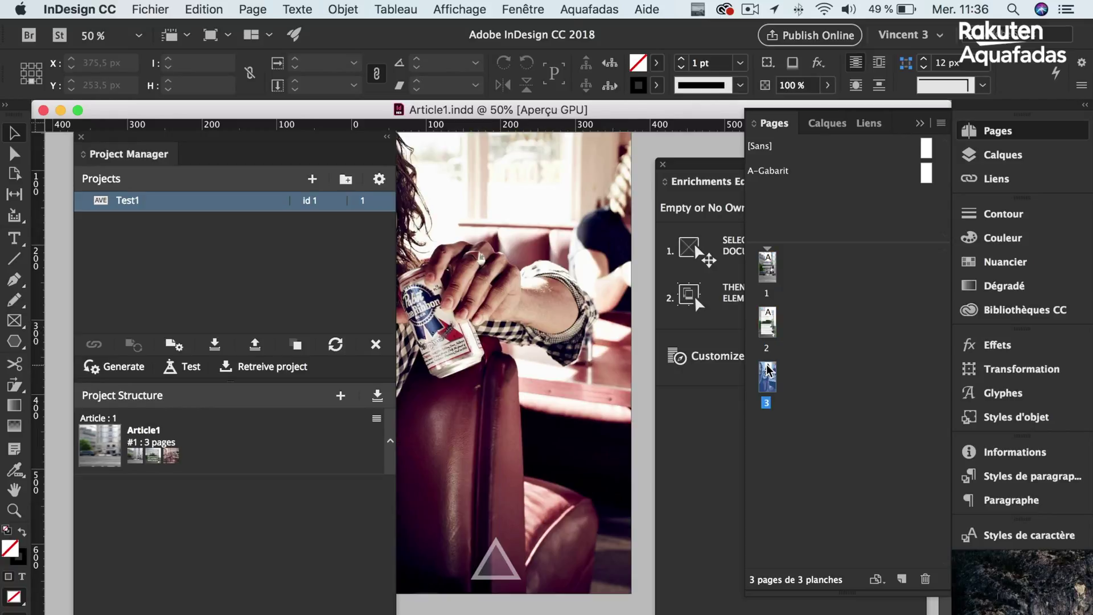
double_click(767, 265)
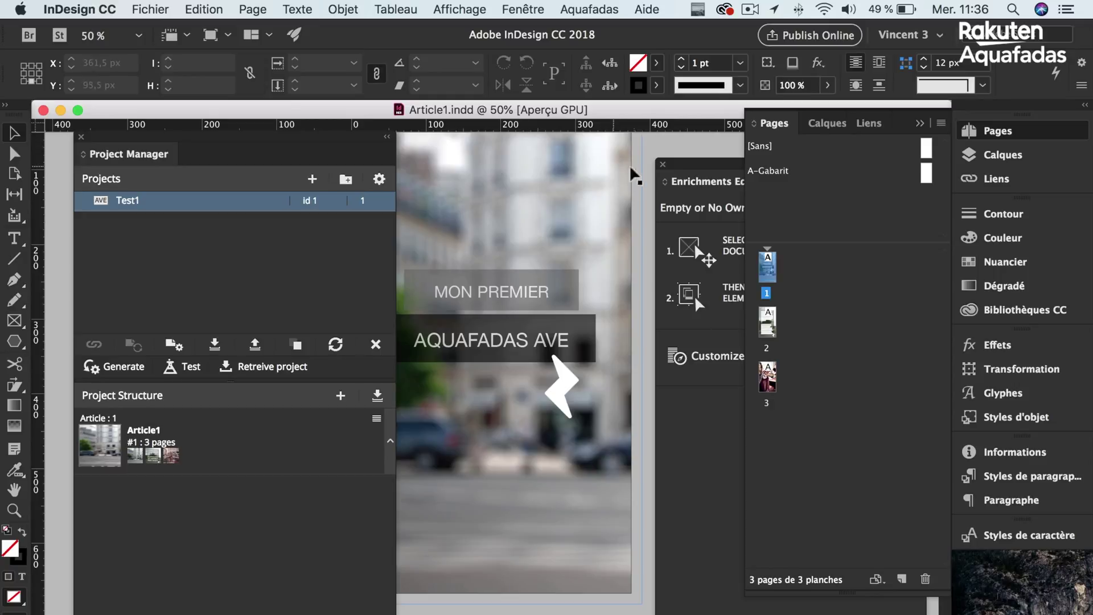
click(920, 128)
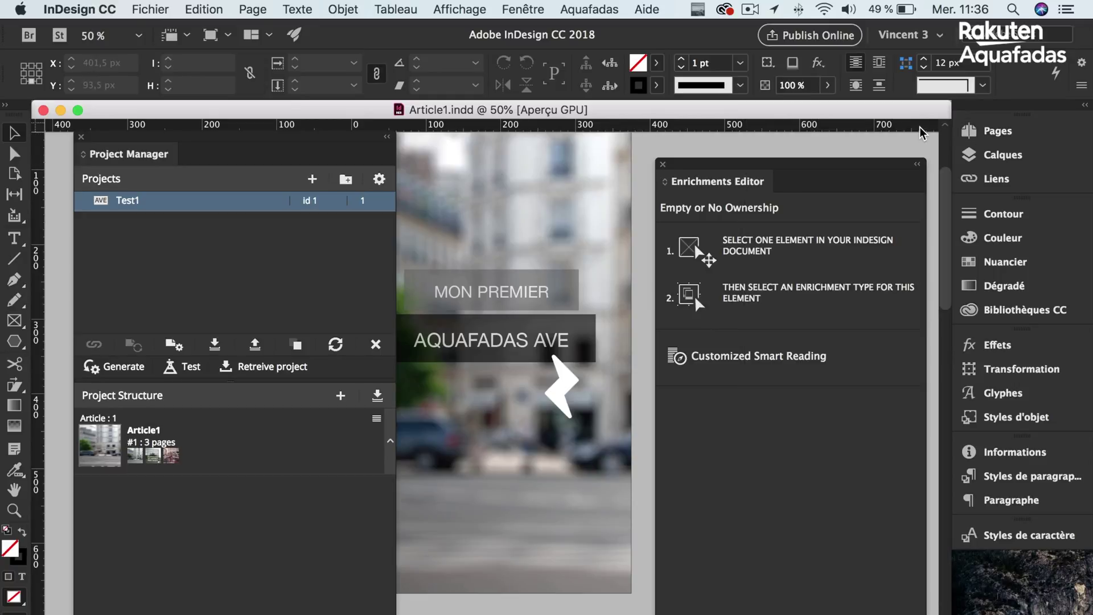
- Examine the enrichment options for page 1's MON PREMIER box, AQUAFADAS AVE box and white lightning bolt by selecting each one
scroll(590, 227, up, 1)
scroll(590, 227, up, 3)
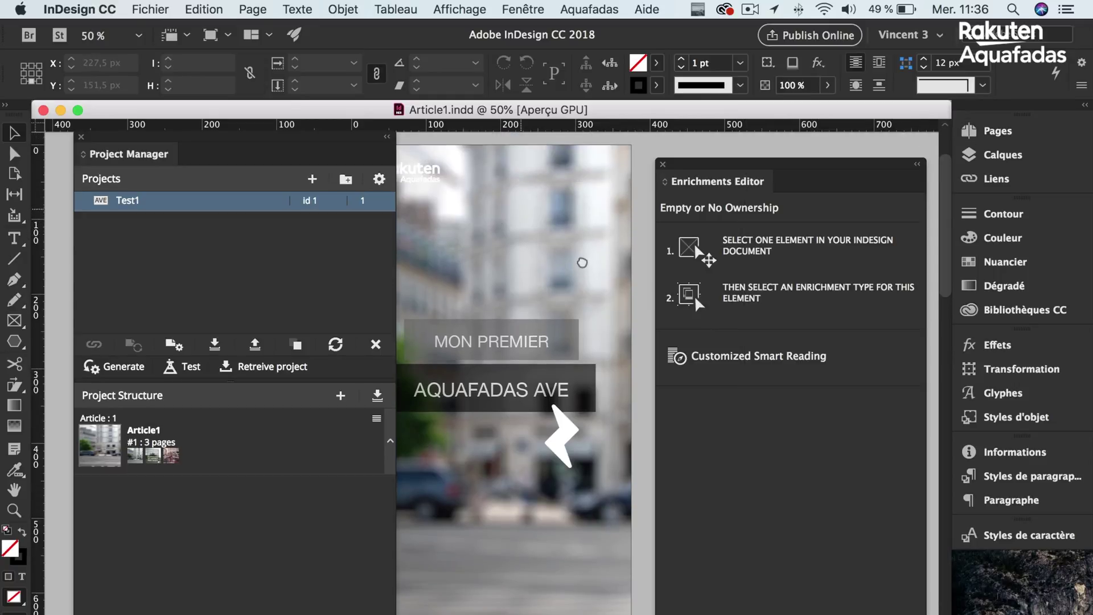
click(485, 354)
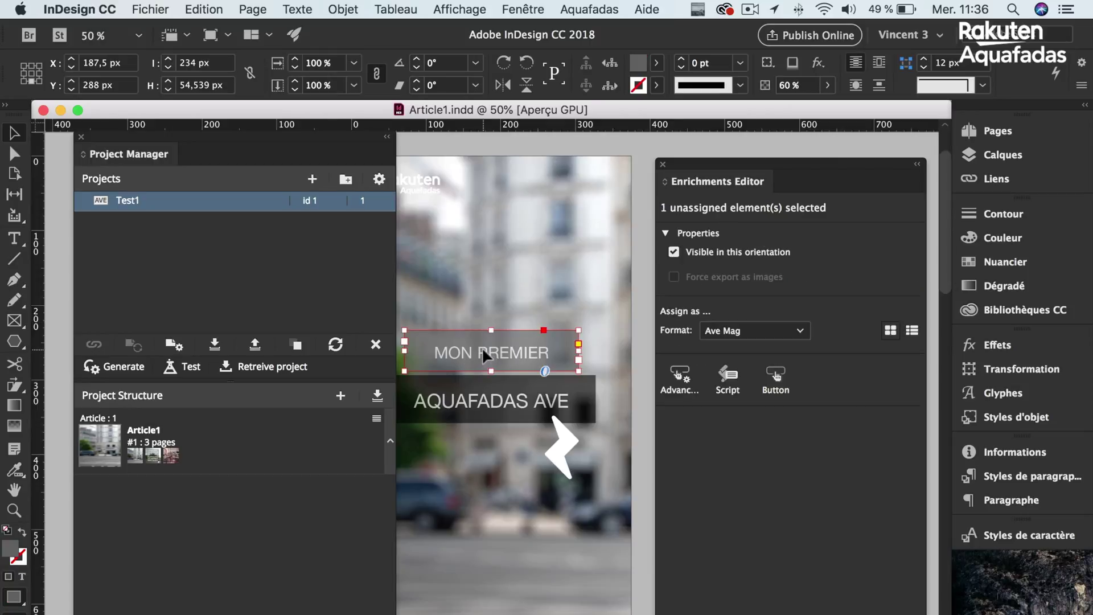
click(472, 399)
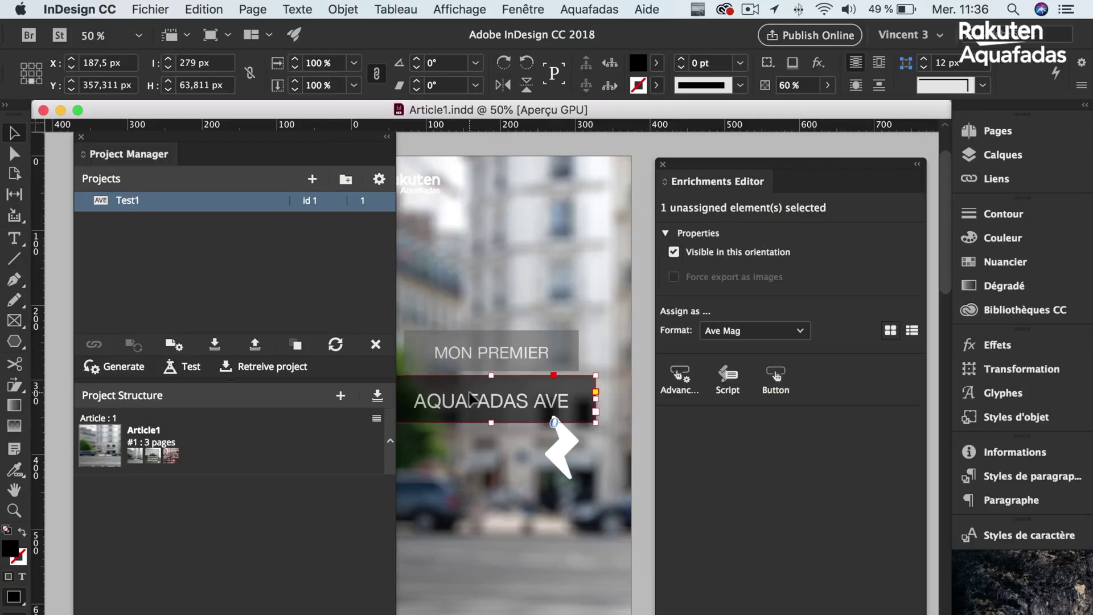
click(559, 439)
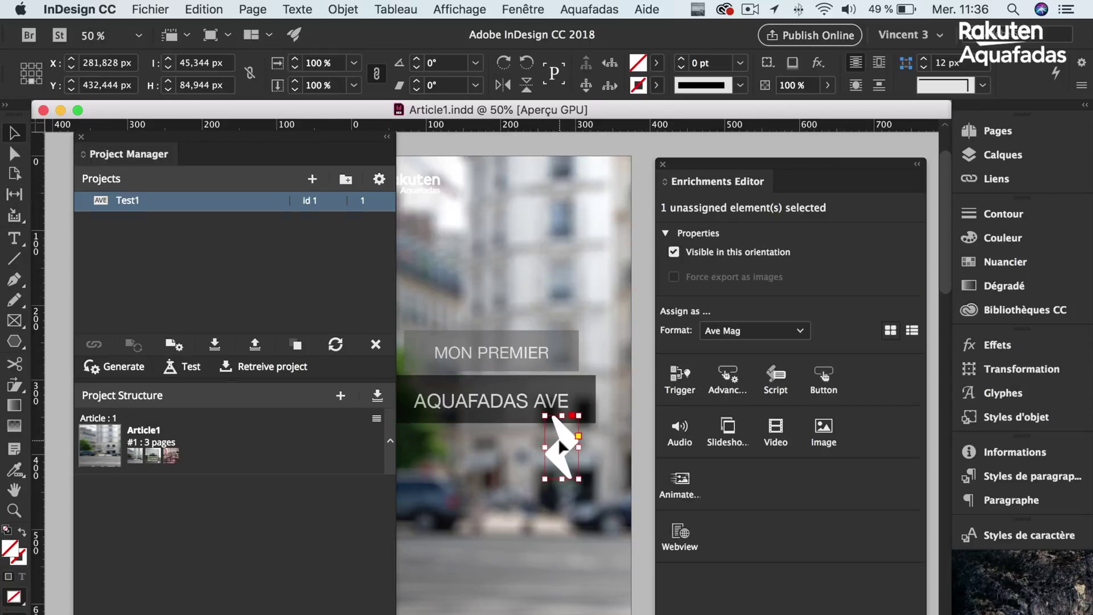
- Inspect the logo on the A-Gabarit master page, then return to page 1 and check the document's layers
click(988, 146)
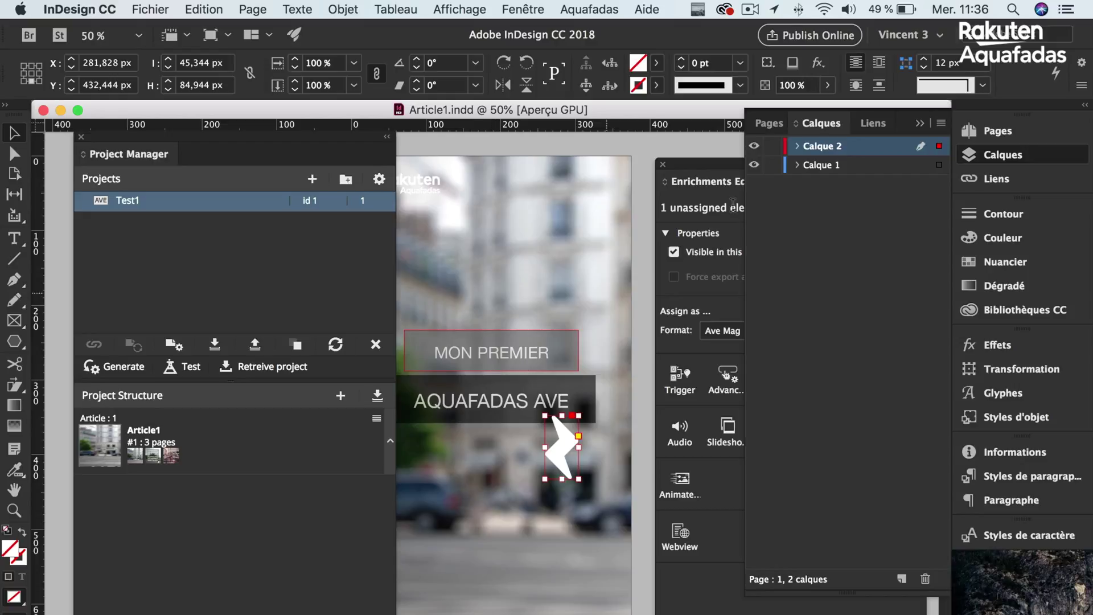
click(990, 131)
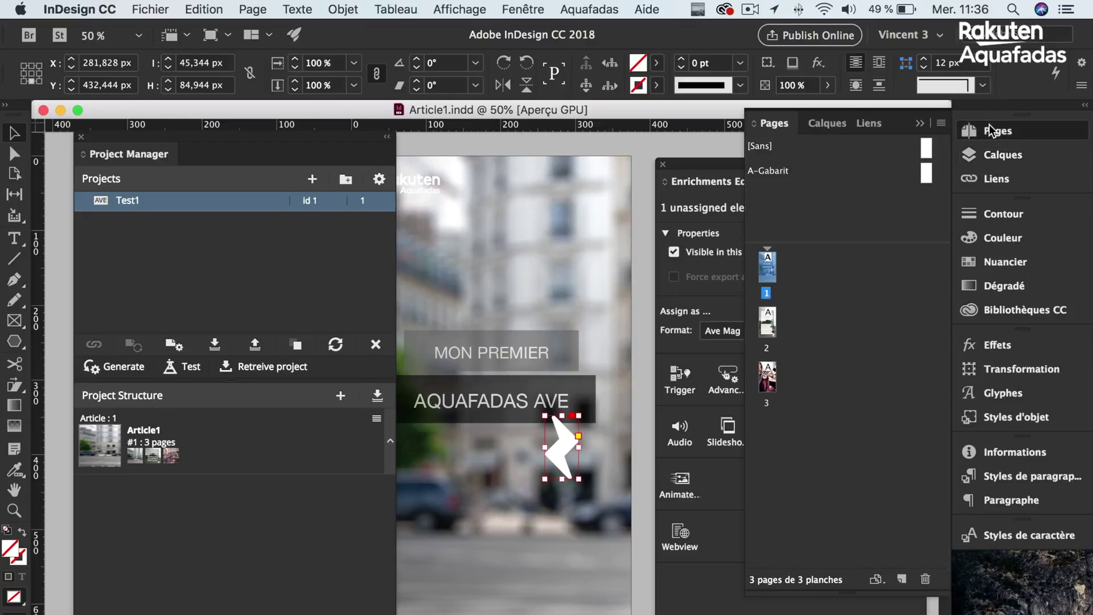
double_click(925, 169)
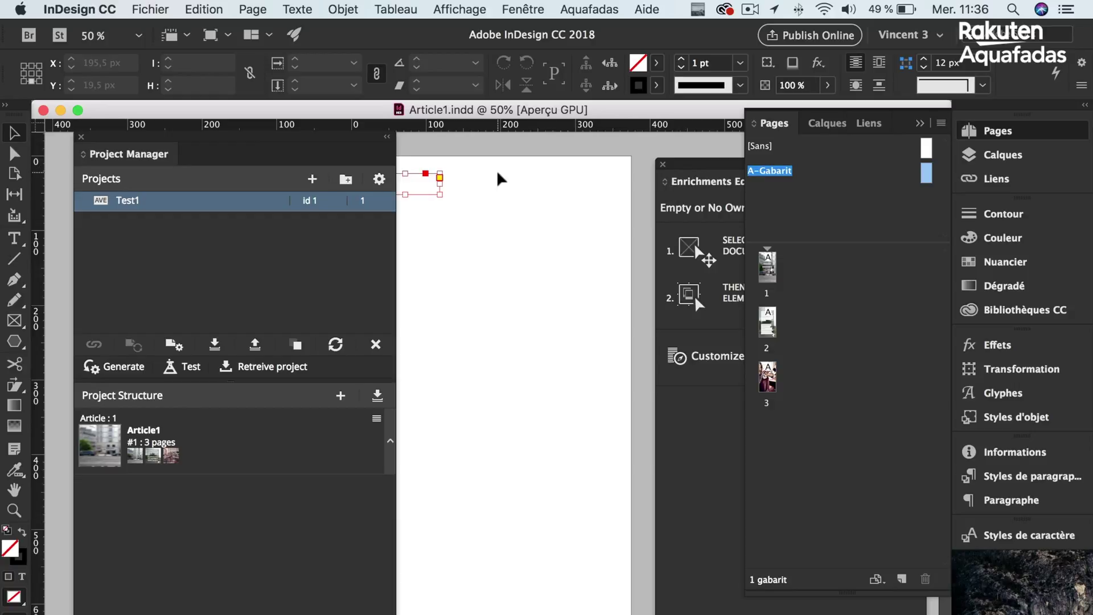
click(426, 183)
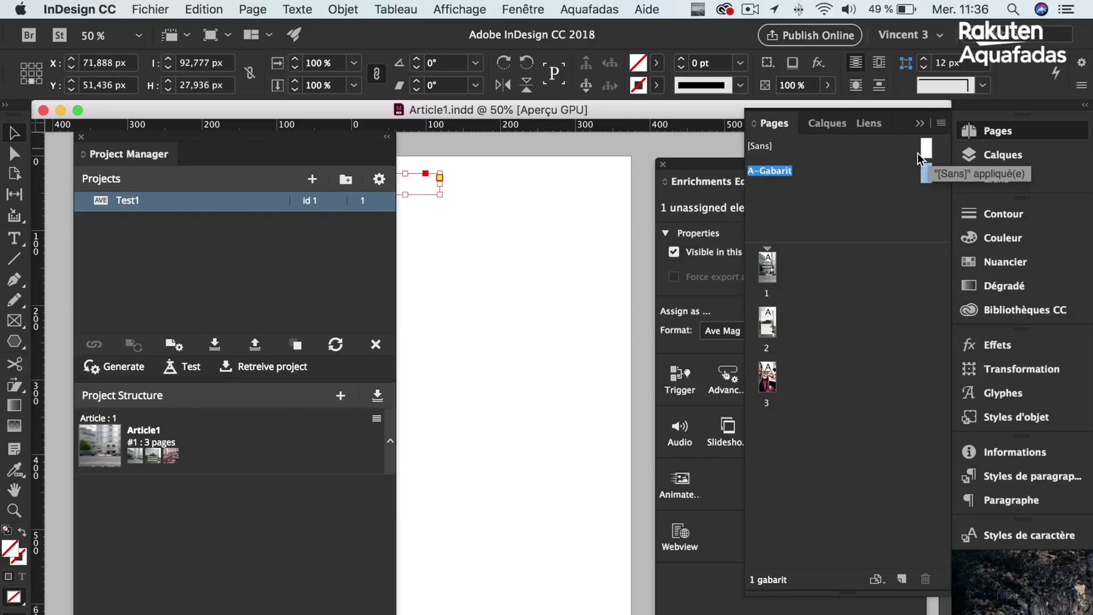
double_click(768, 266)
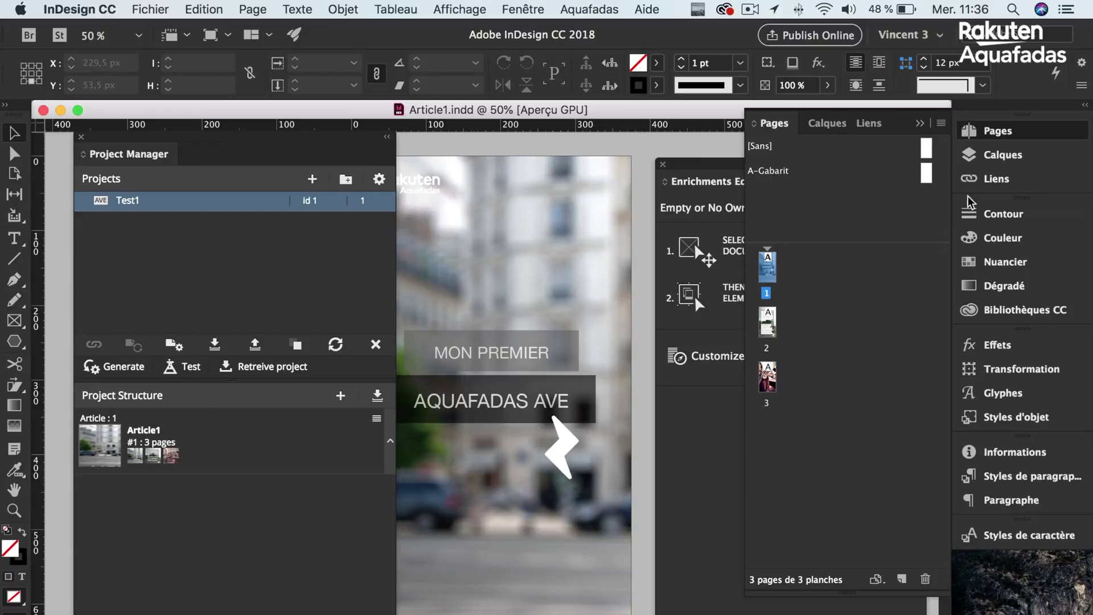
click(996, 154)
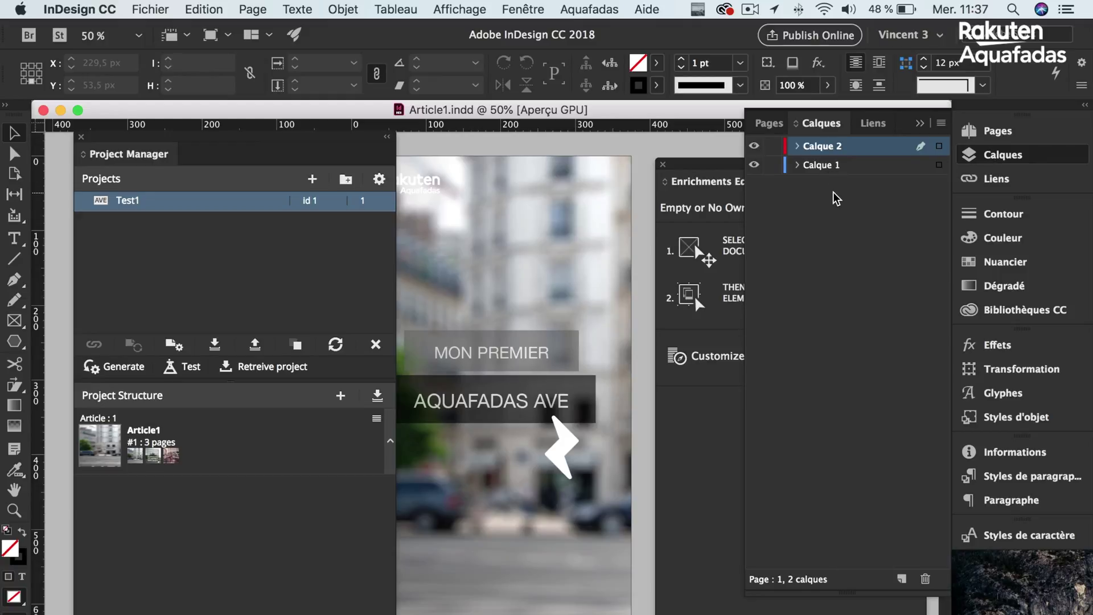
click(919, 123)
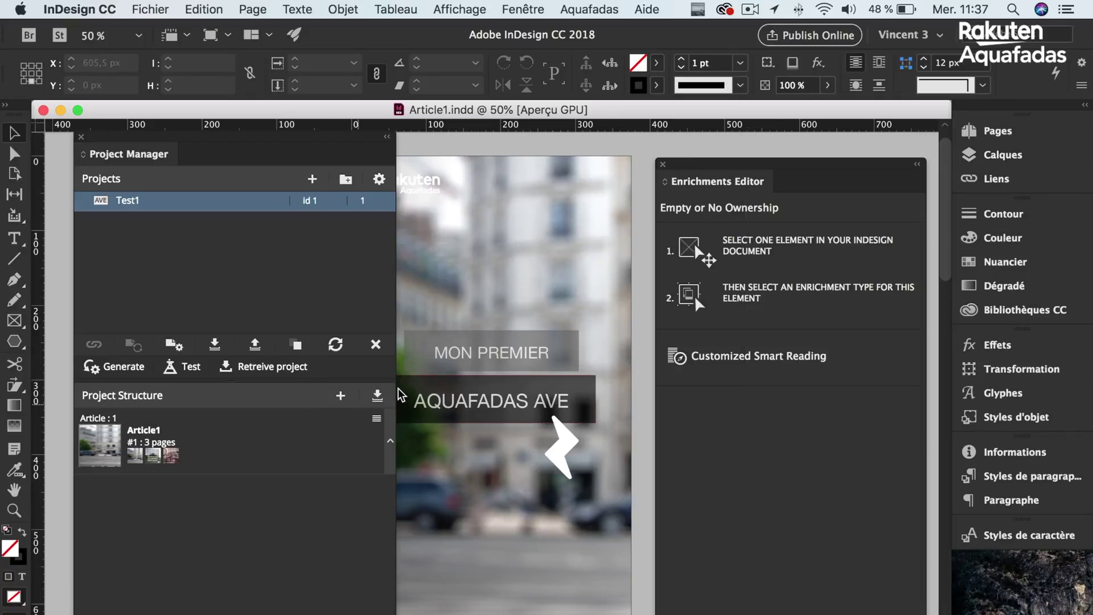
- Move the Project Manager clear of page 2 and select the large text frame on that page
scroll(436, 381, down, 10)
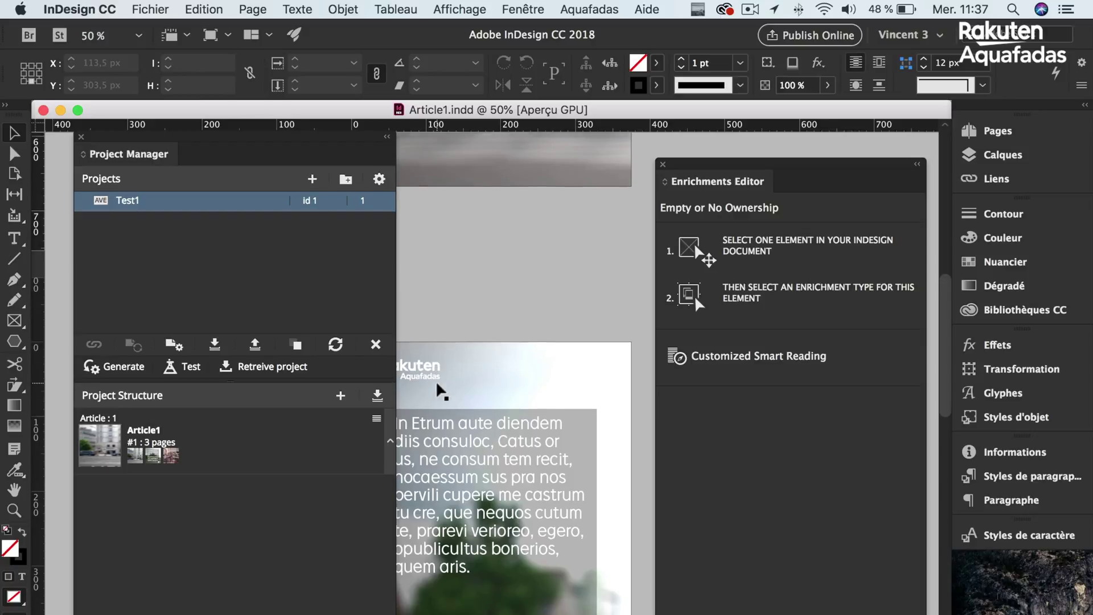
scroll(436, 381, down, 5)
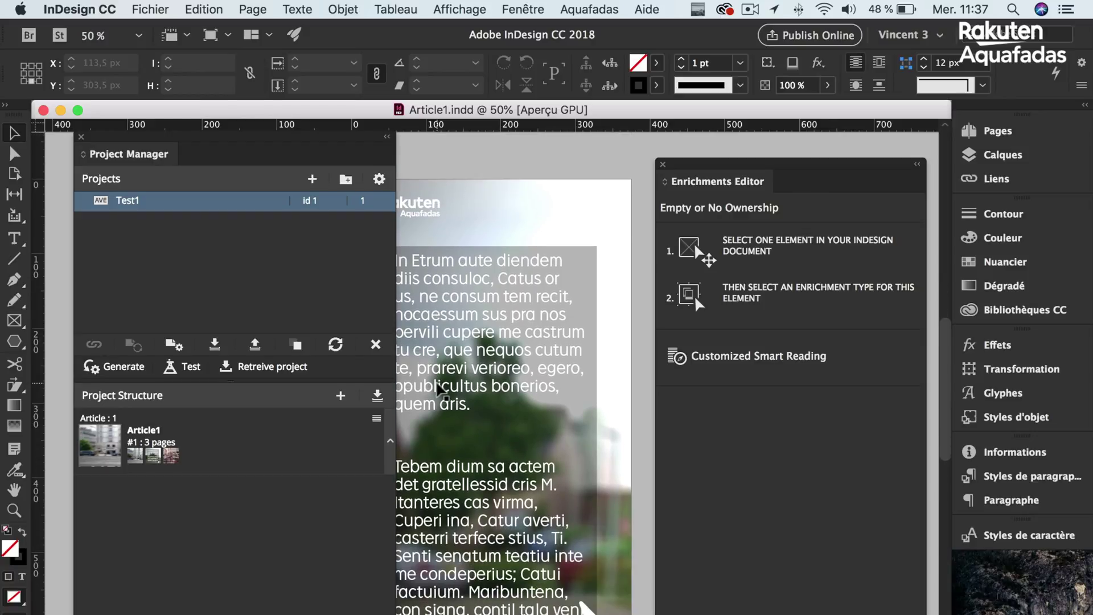
drag(229, 139, 155, 160)
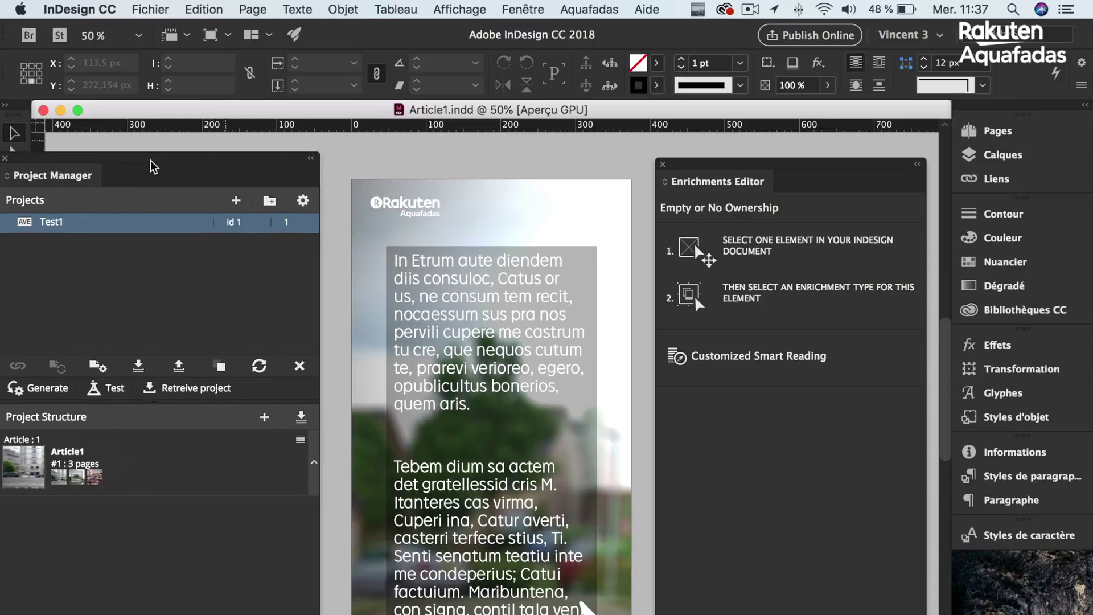
click(489, 443)
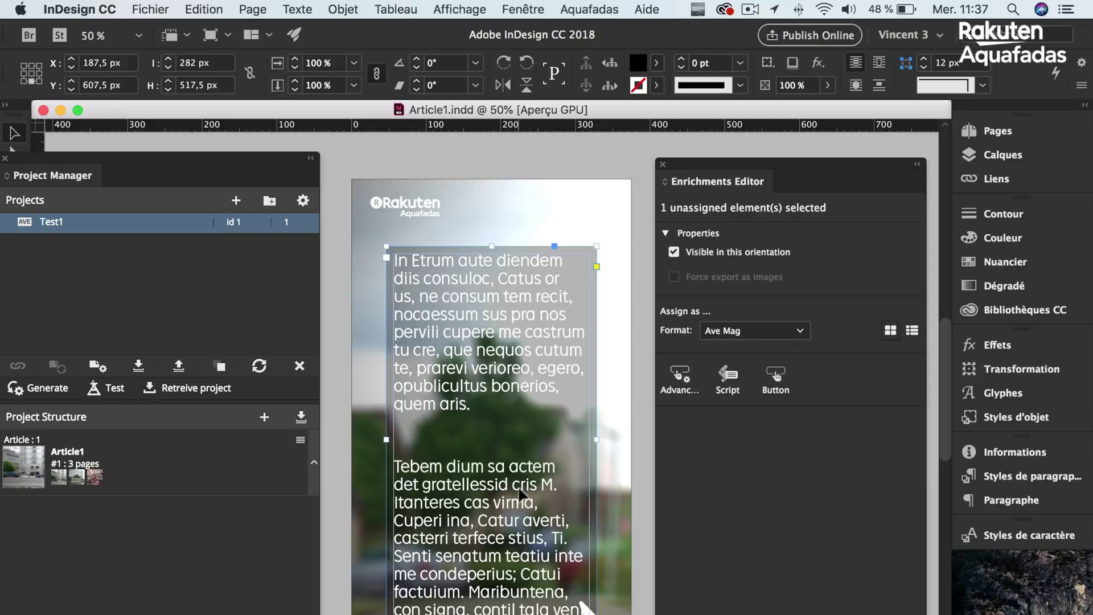
- Assign the white lightning bolt on page 1 as a Button enrichment
scroll(521, 491, down, 5)
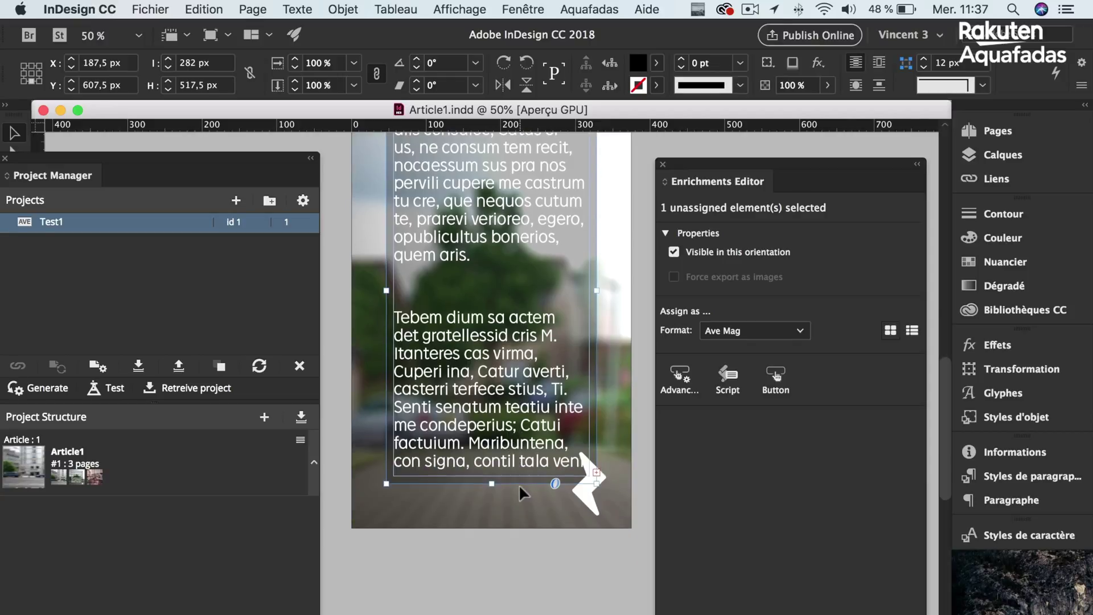
scroll(522, 490, up, 4)
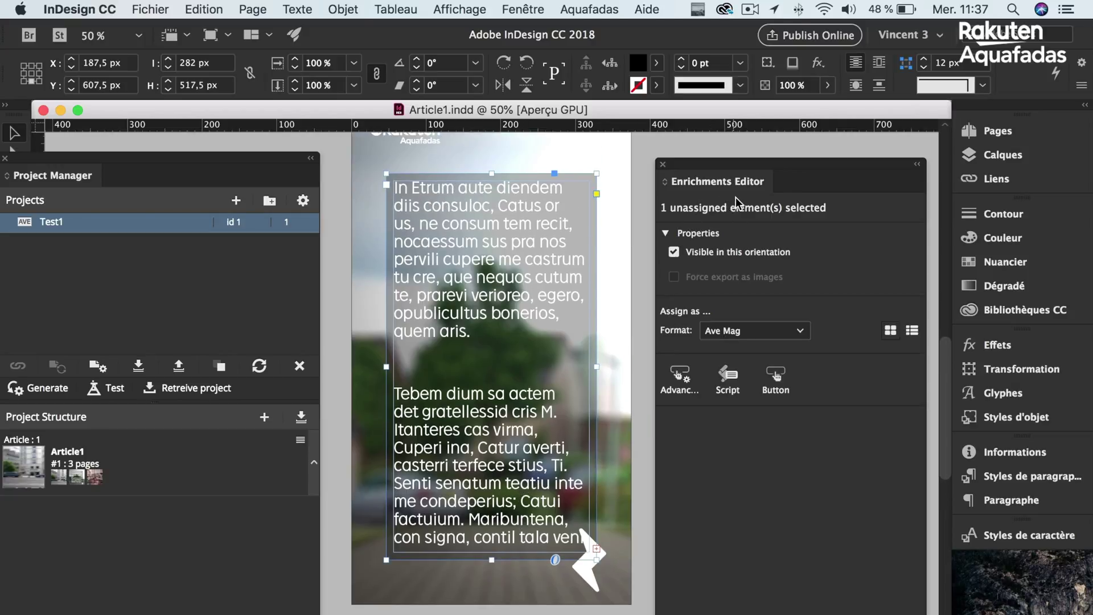
scroll(603, 272, up, 10)
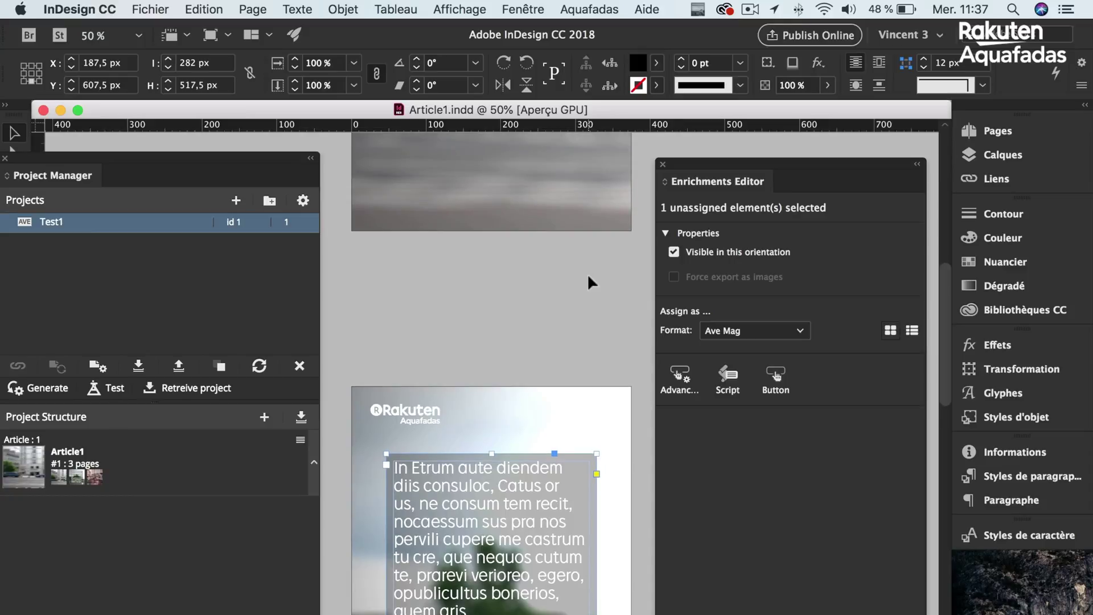
scroll(591, 281, up, 1)
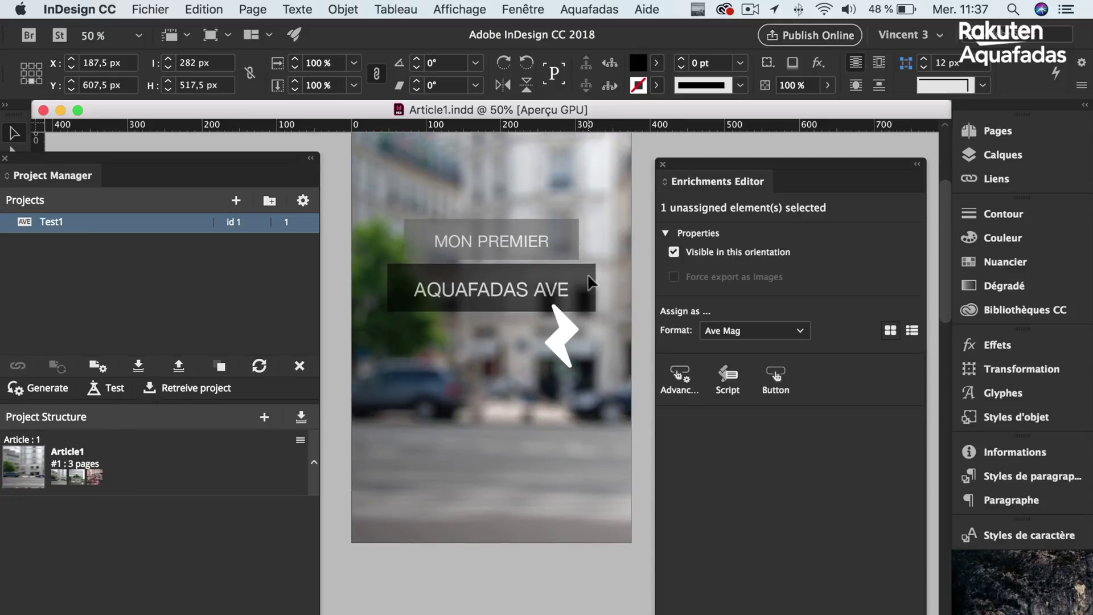
click(559, 333)
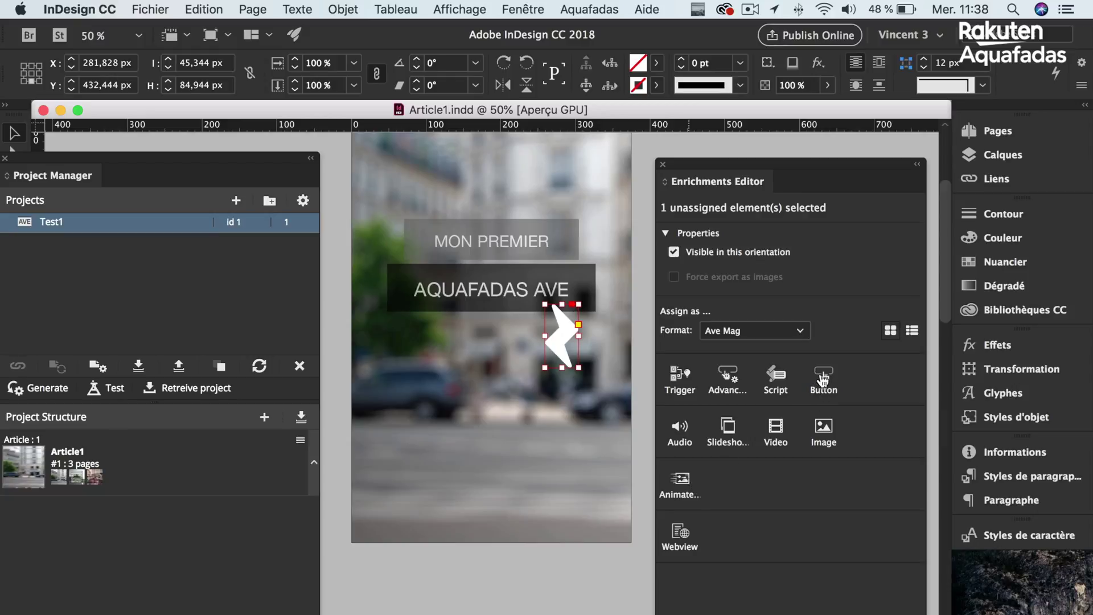
click(822, 376)
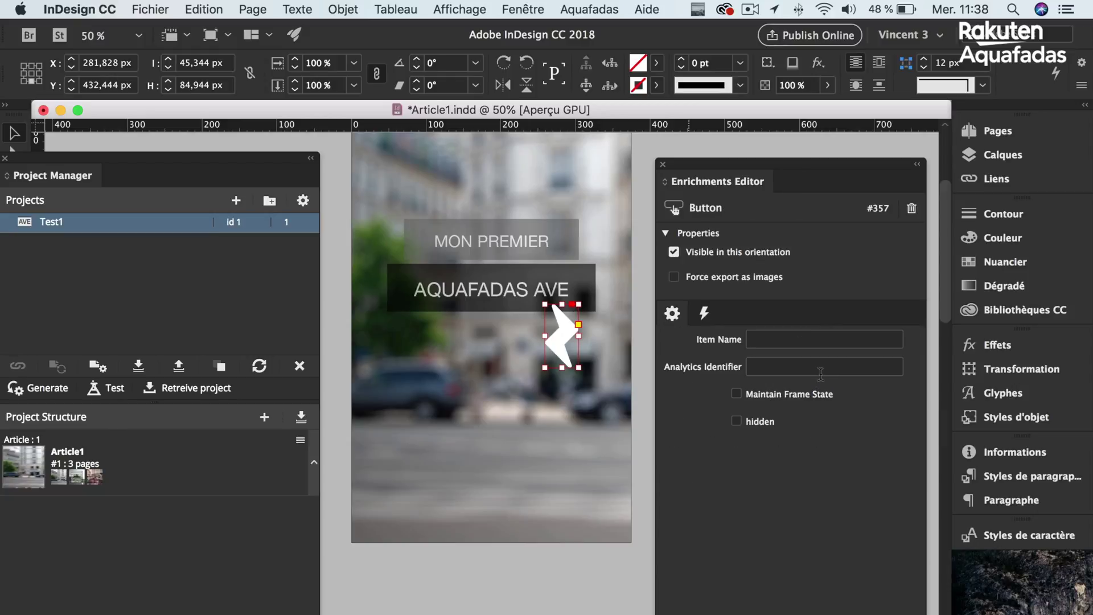
- Set the page 1 button's Action 1 to tell the Reader to Go to Page, with the page index set to next
click(706, 314)
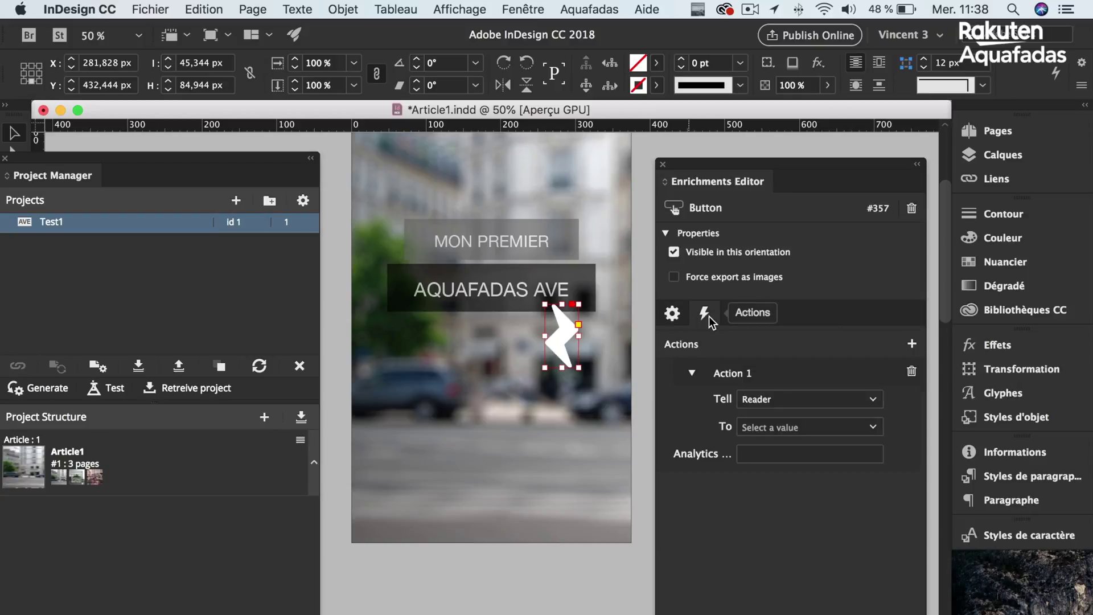
click(775, 430)
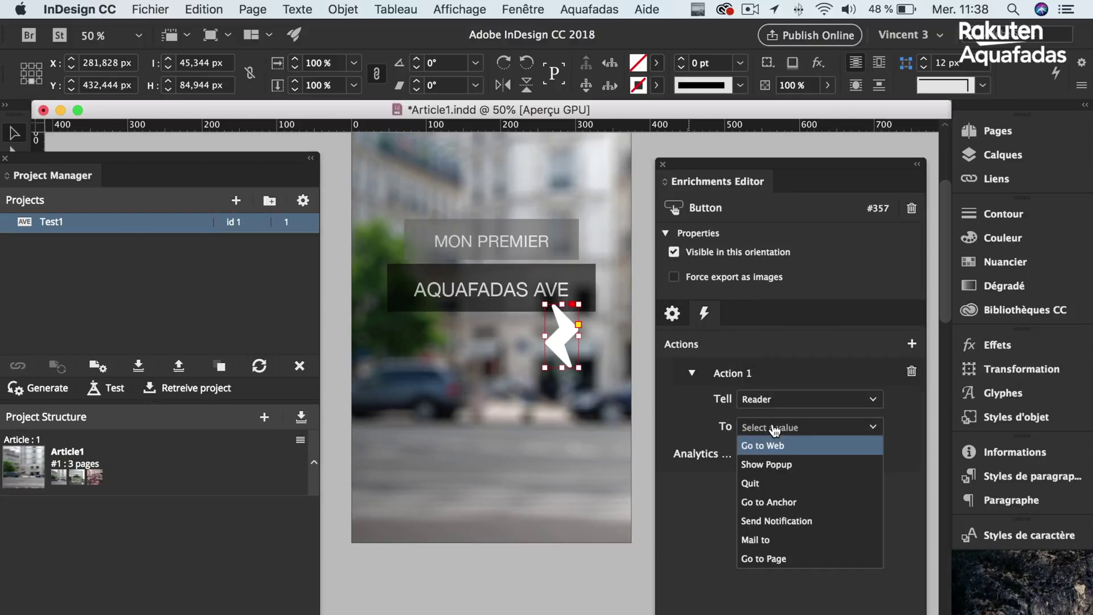
click(755, 558)
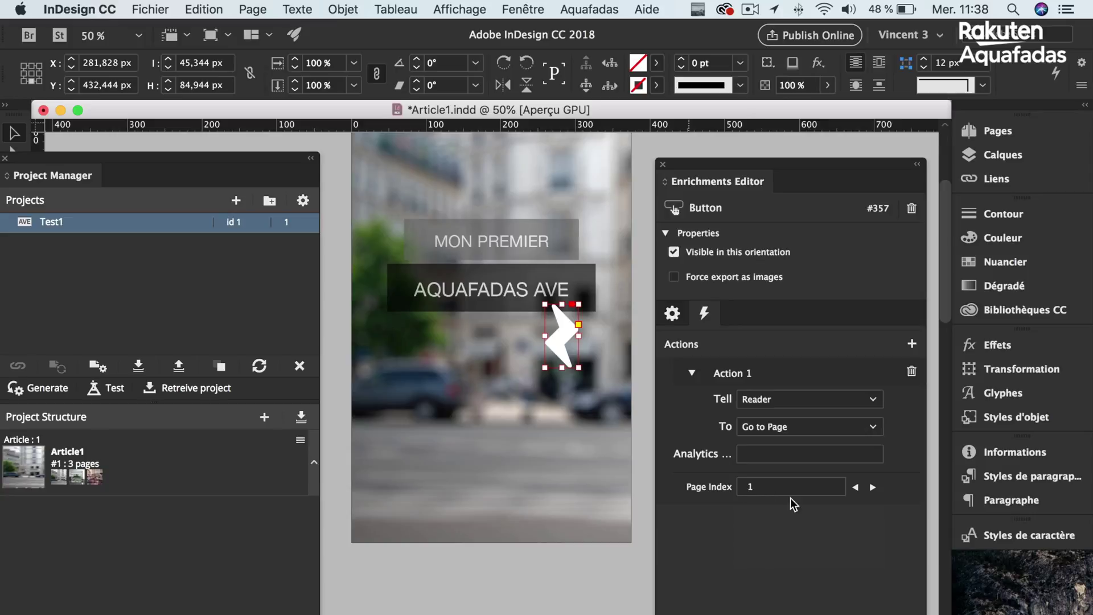
click(873, 487)
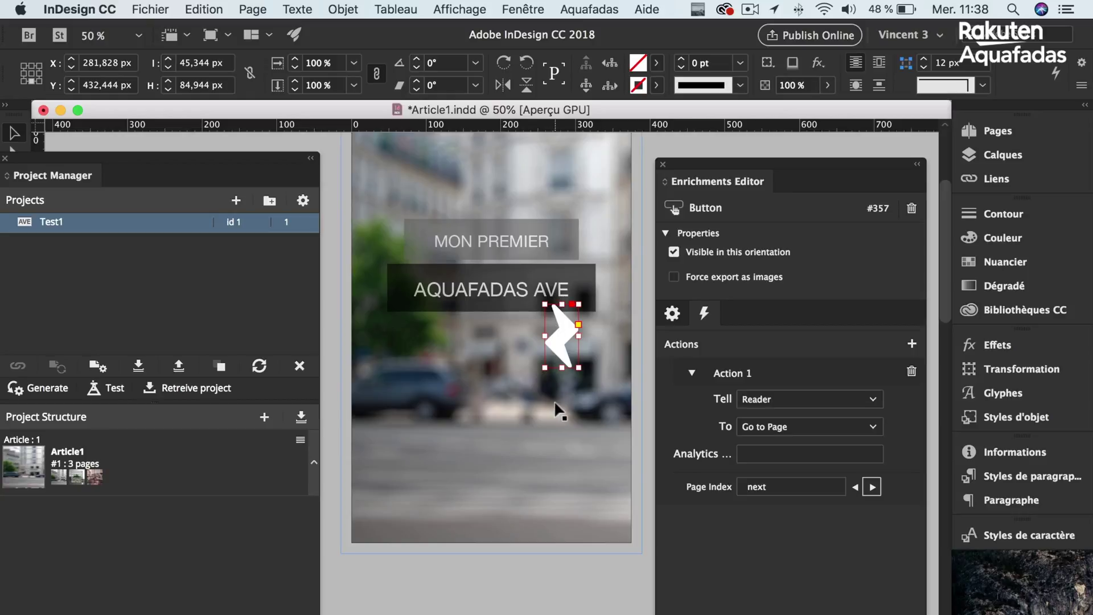
- Select the white lightning bolt on page 2 and examine its button action
scroll(555, 404, down, 10)
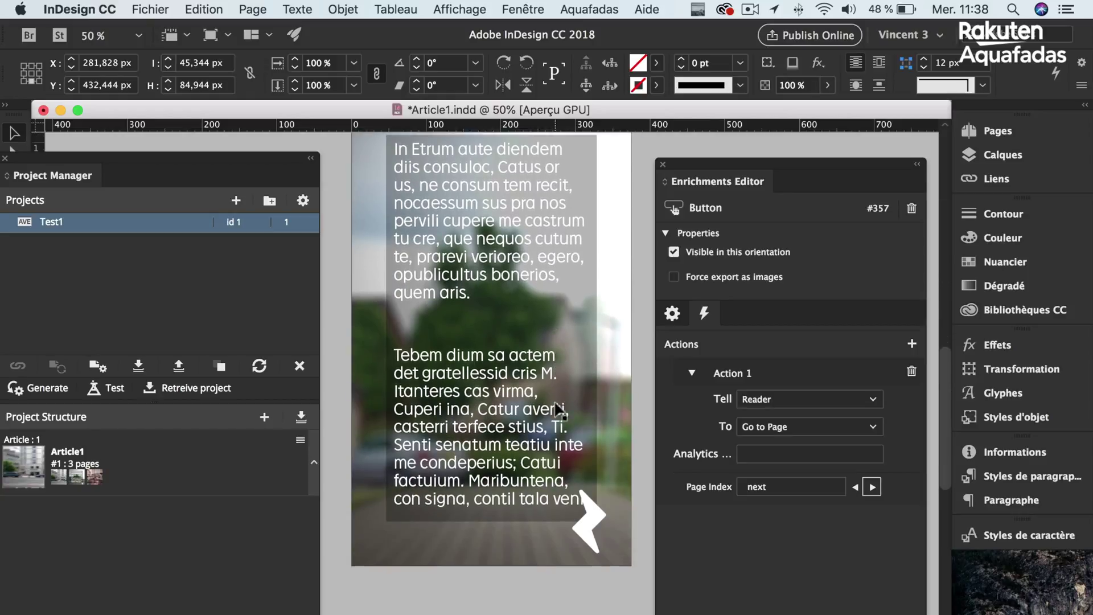
click(588, 521)
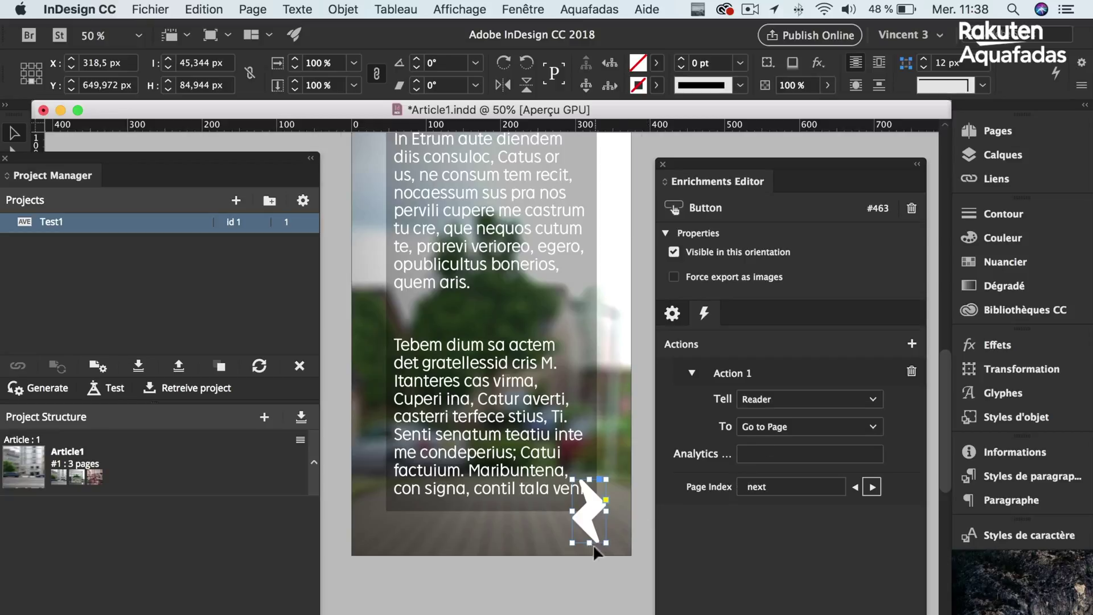
- Reduce the opacity of the large photo of the man on page 3 to 48%
scroll(549, 563, down, 10)
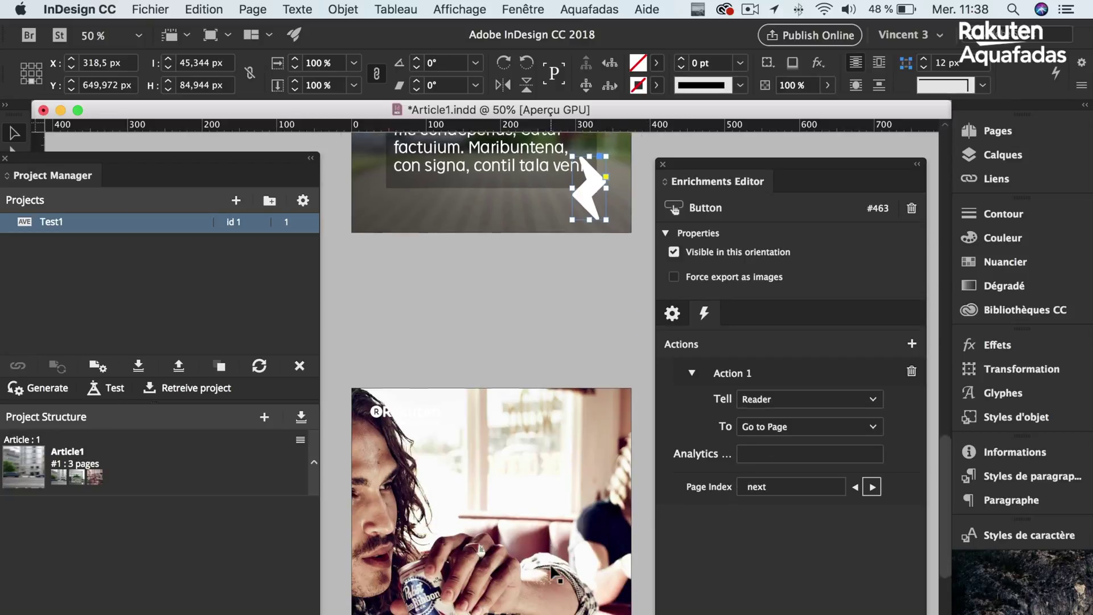
scroll(553, 572, up, 3)
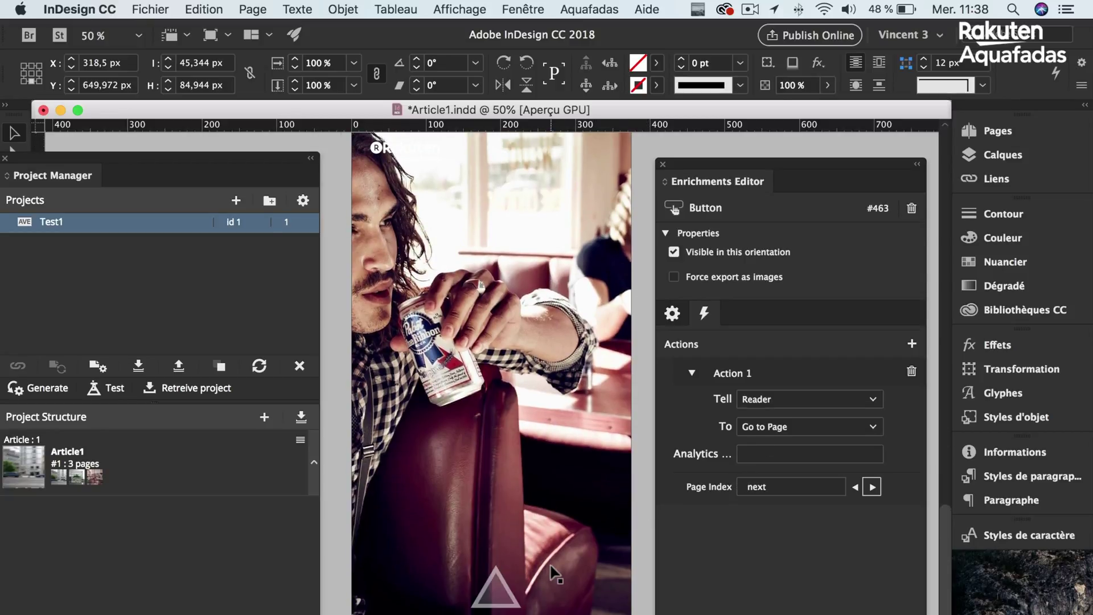
click(561, 471)
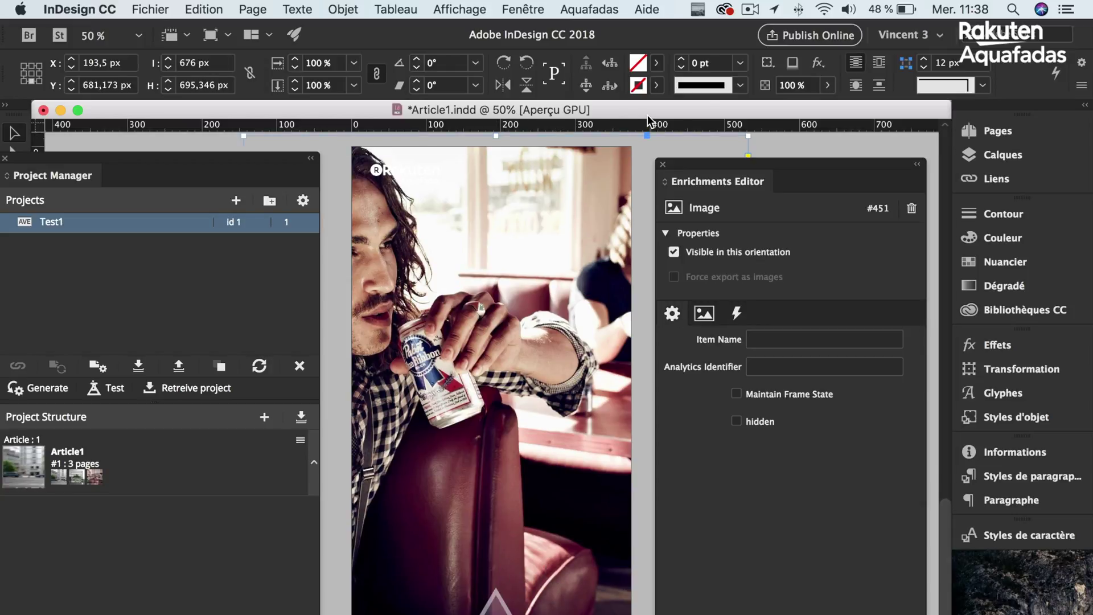
click(827, 87)
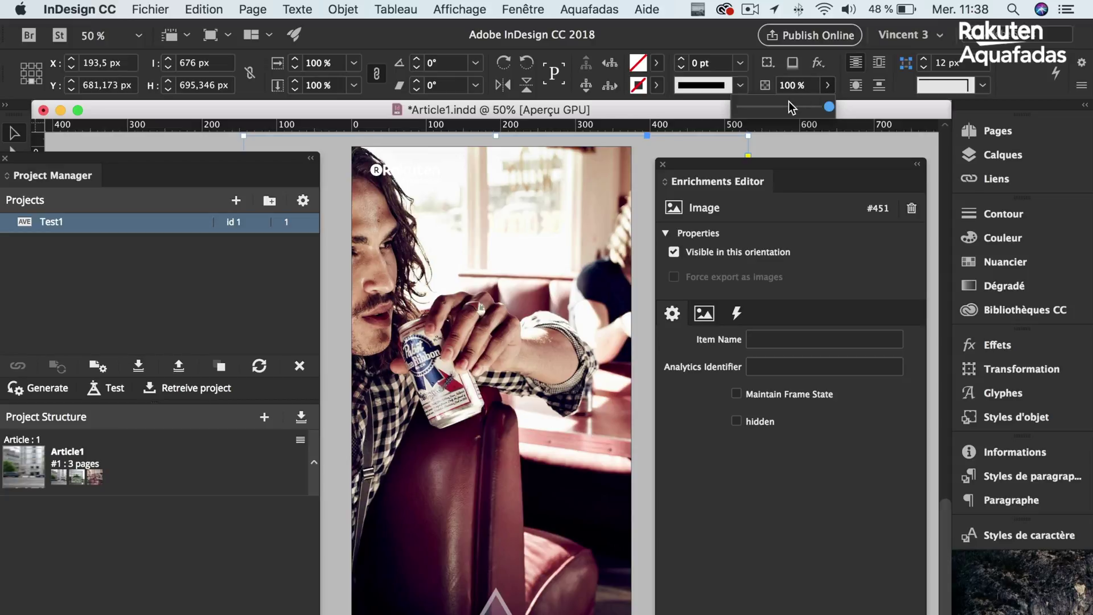
mouse_move(795, 108)
mouse_down()
mouse_move(757, 108)
mouse_move(784, 105)
mouse_up()
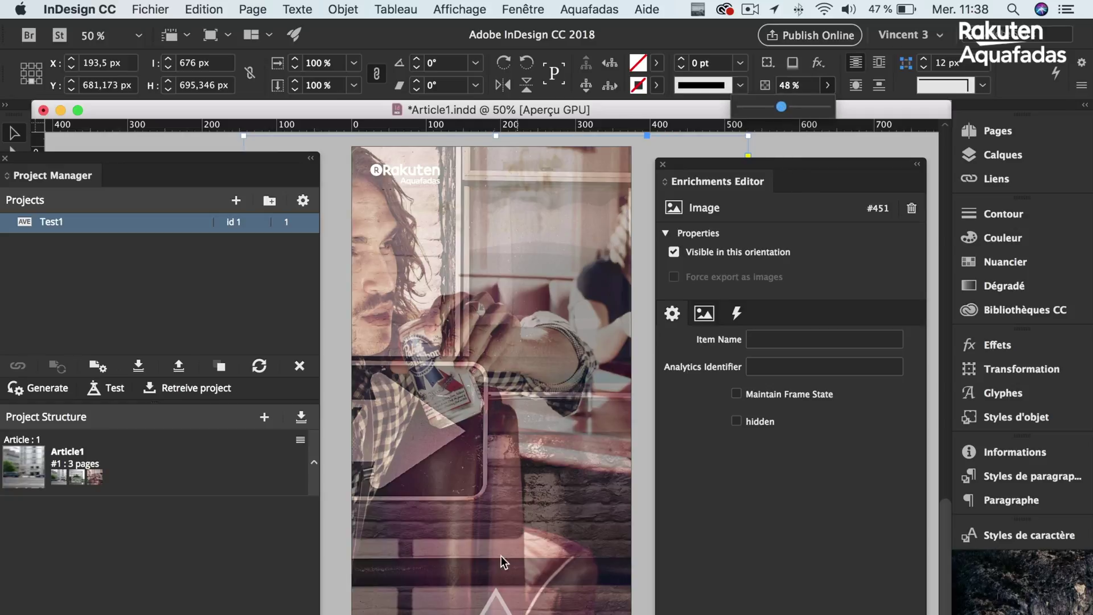
- Examine the button action of the triangle on page 3, then select the large photo again
click(490, 610)
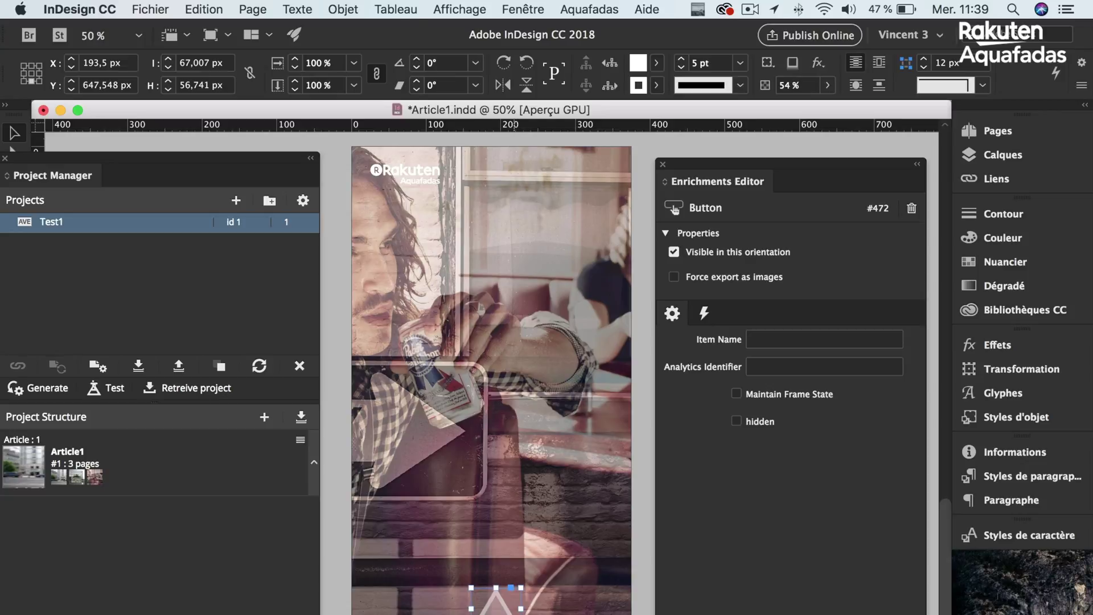
click(704, 314)
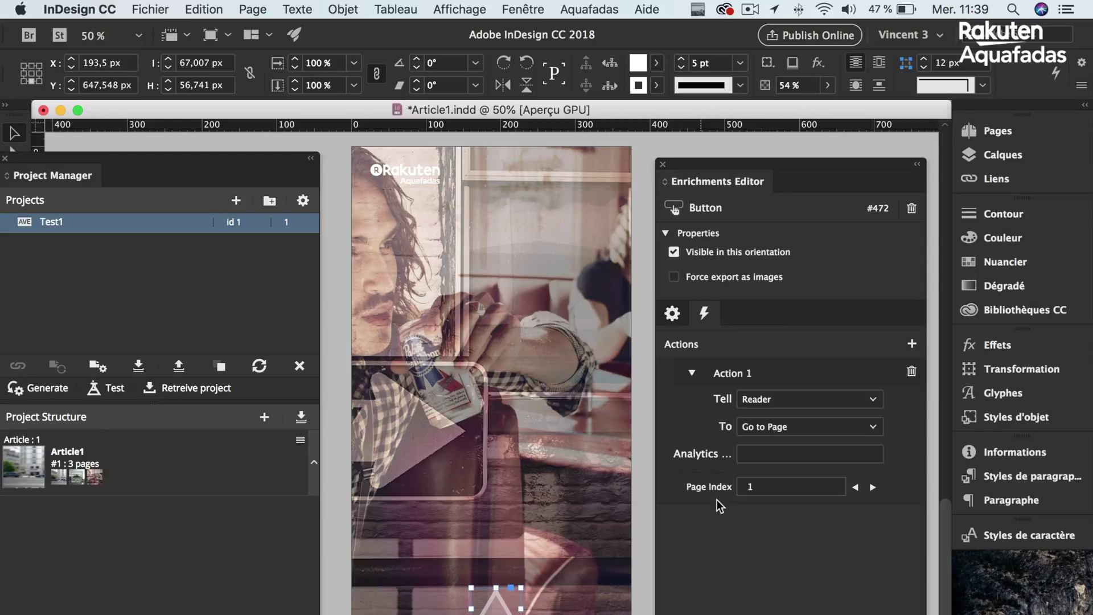
click(642, 512)
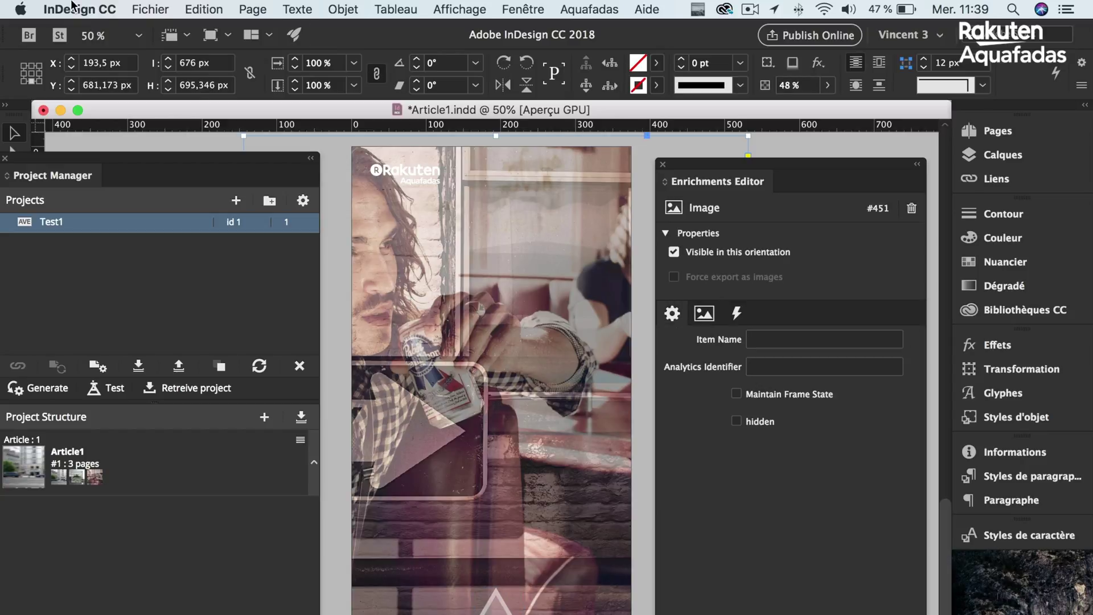
- Save Article1 and generate the Test1 project as AVE HD for Retina devices, including the article that needs generating
click(161, 12)
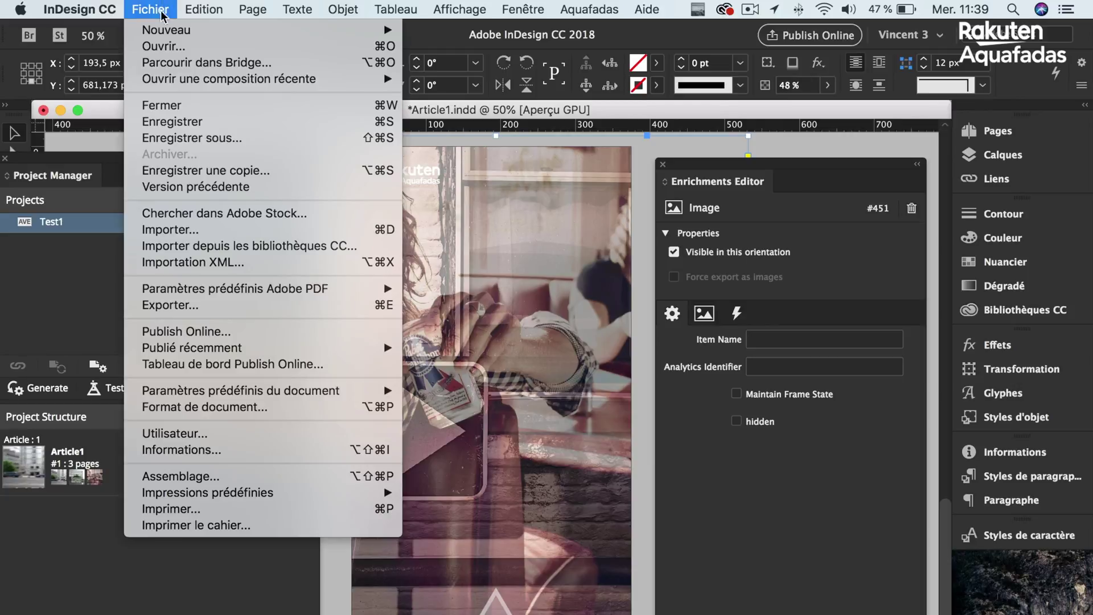
click(163, 122)
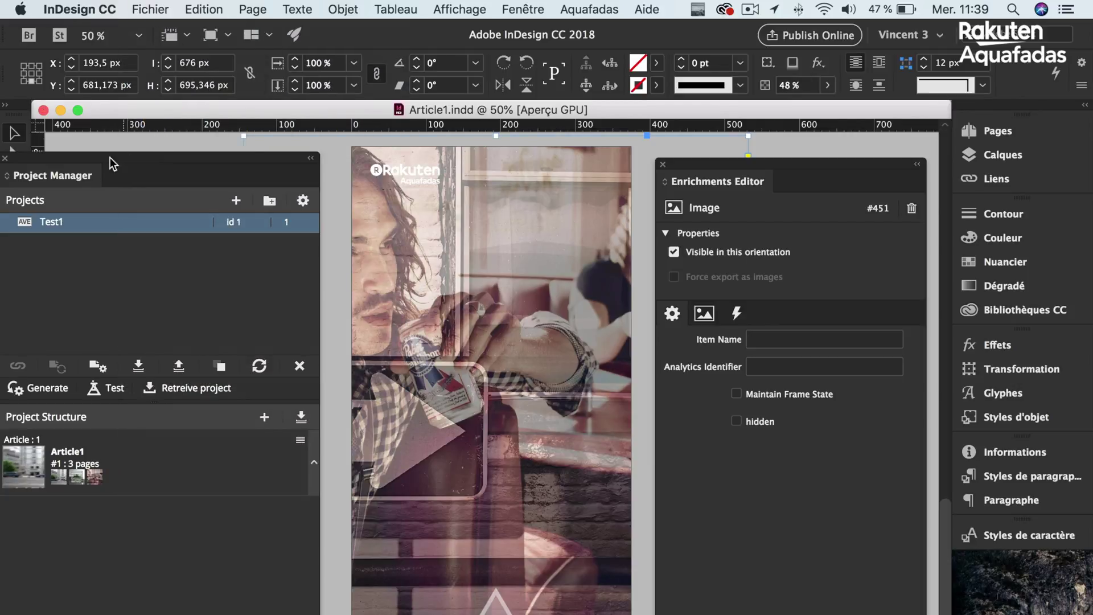
click(41, 393)
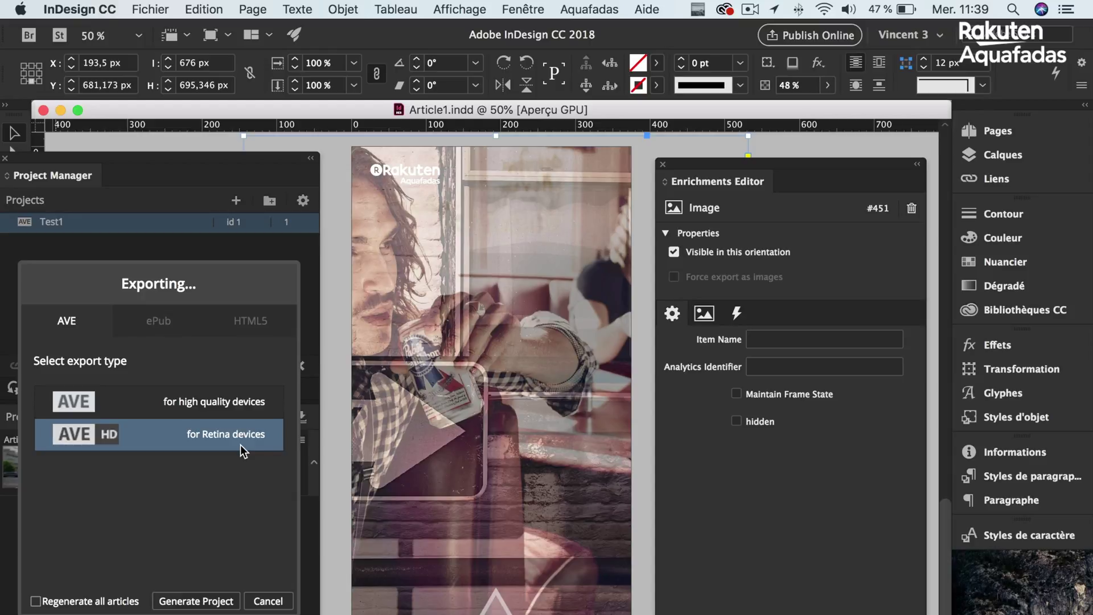
click(194, 601)
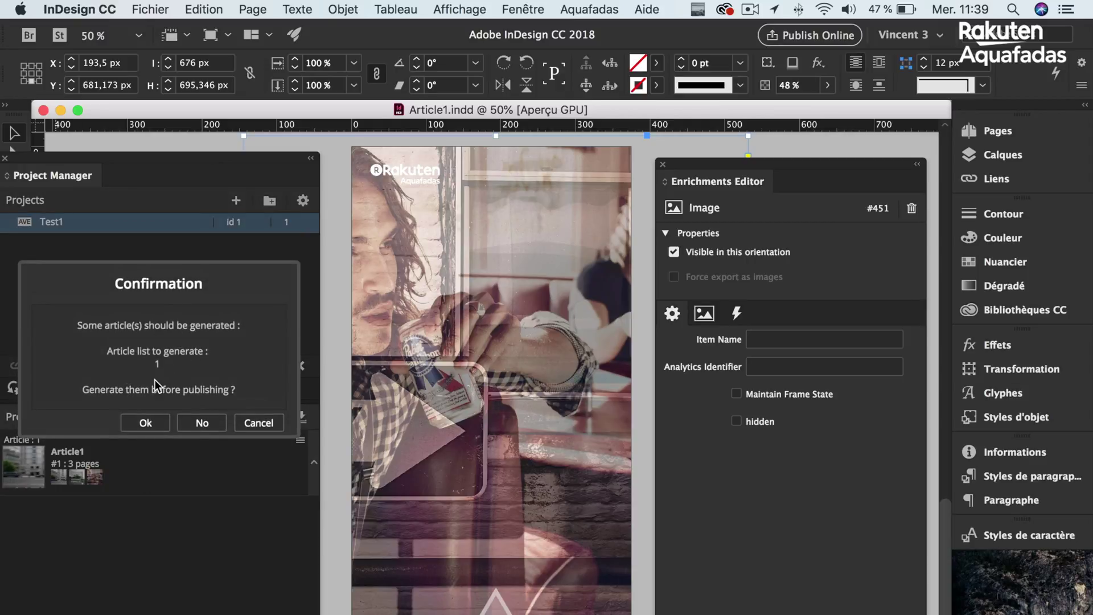
click(146, 424)
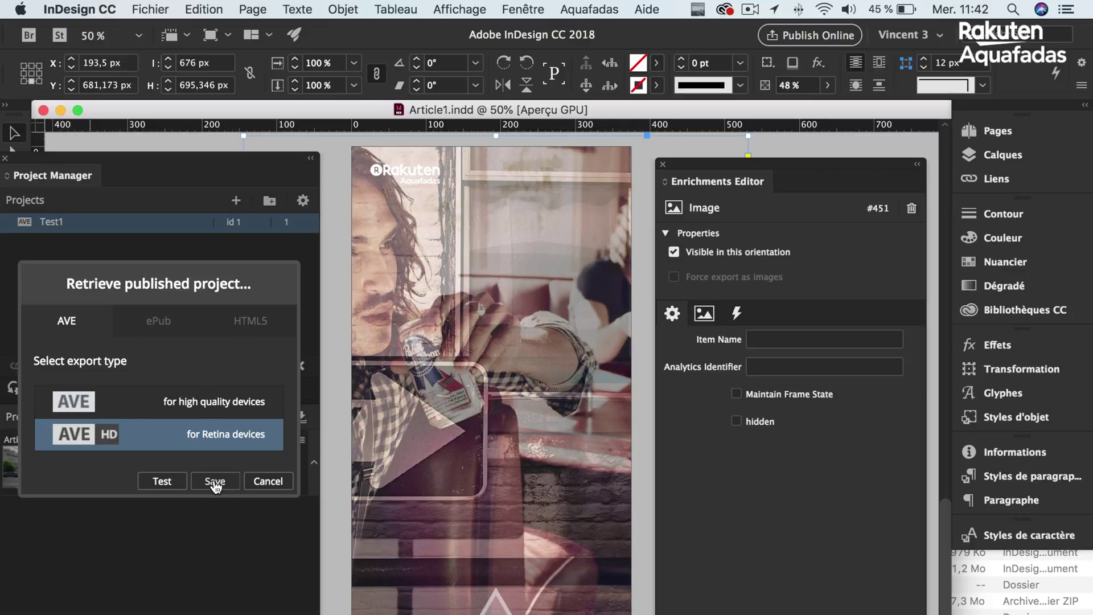
- Send the AVE HD version of Test1 to the detected MacBook device for testing and dismiss the confirmation
click(162, 482)
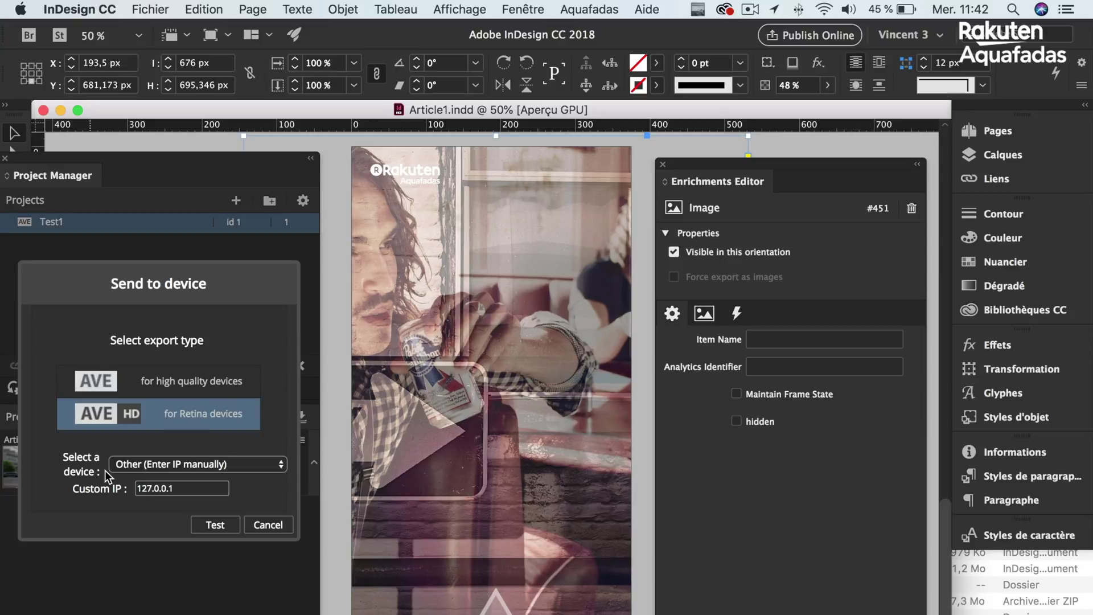
click(254, 463)
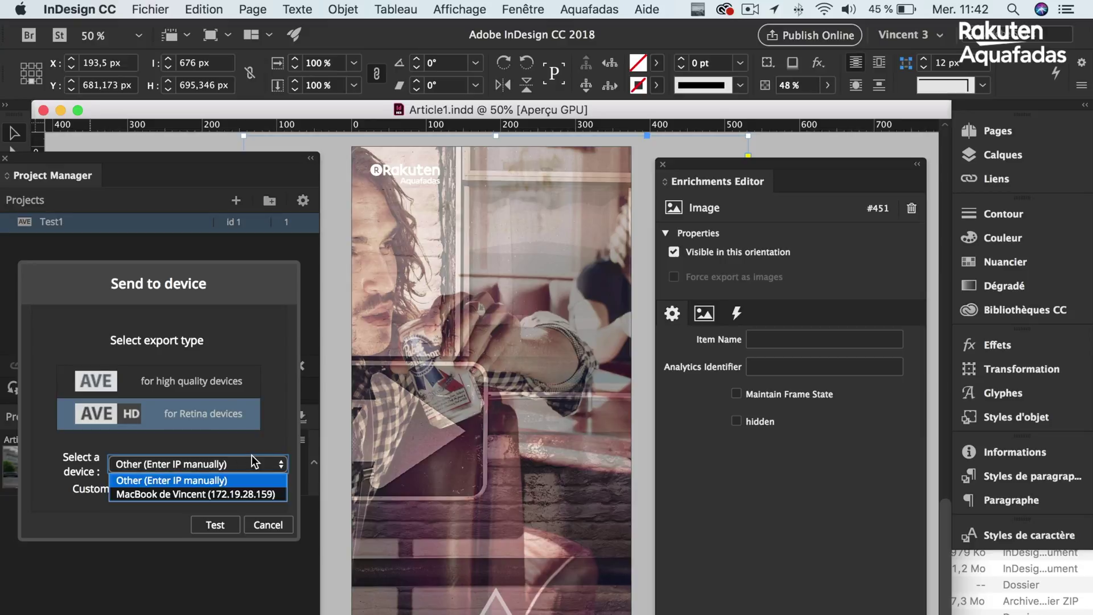
click(197, 495)
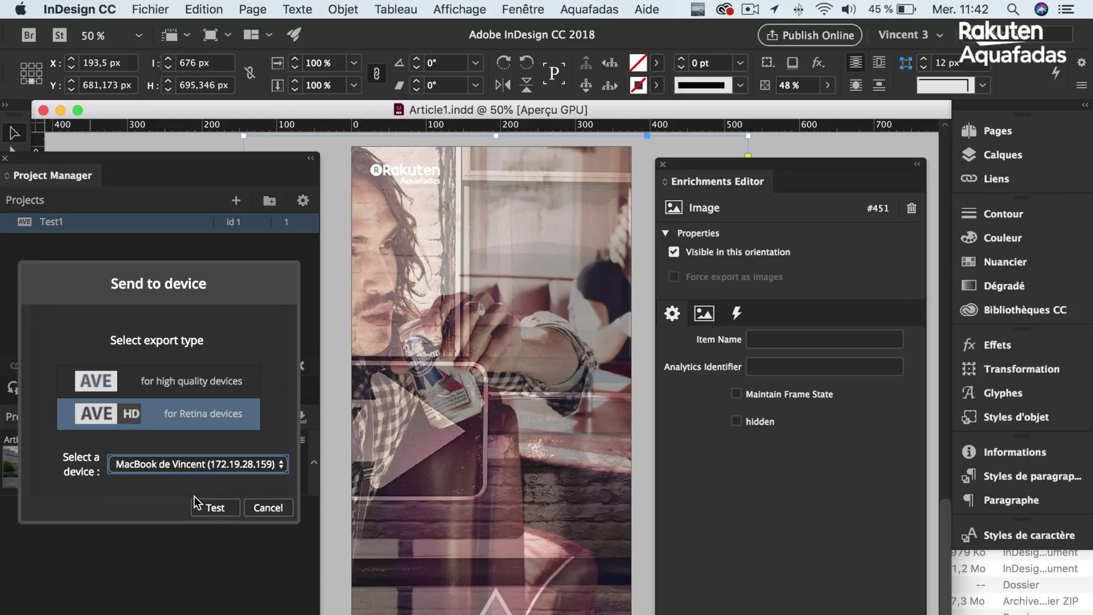
click(210, 508)
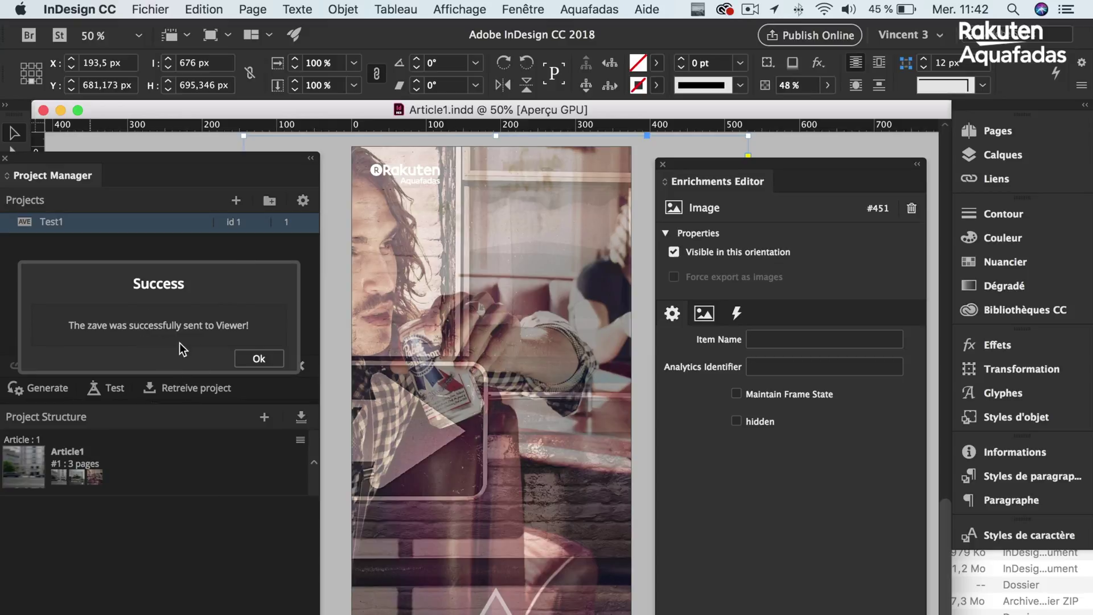
click(258, 362)
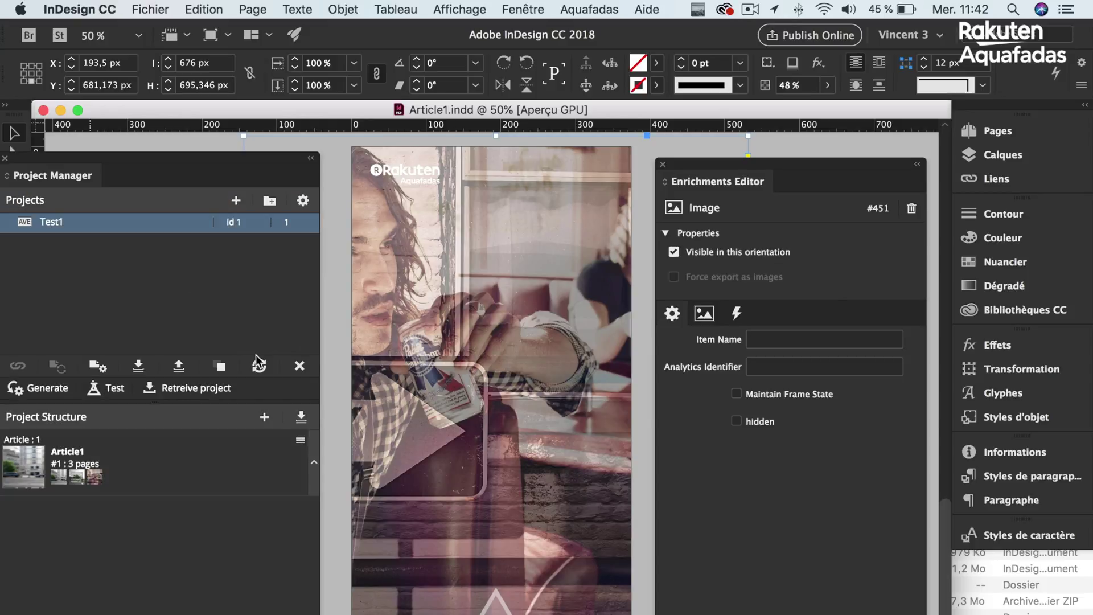
- Switch to the Simulator with other apps hidden, open Test1 in Aquafadas Viewer and test the page 1 lightning bolt button
key(super+Tab)
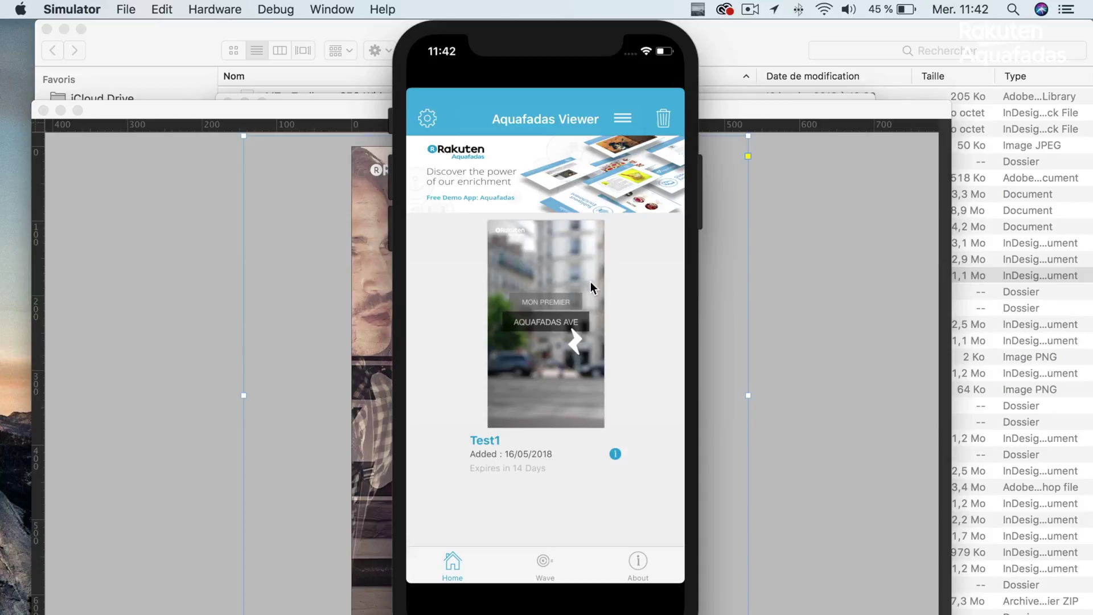
key(alt)
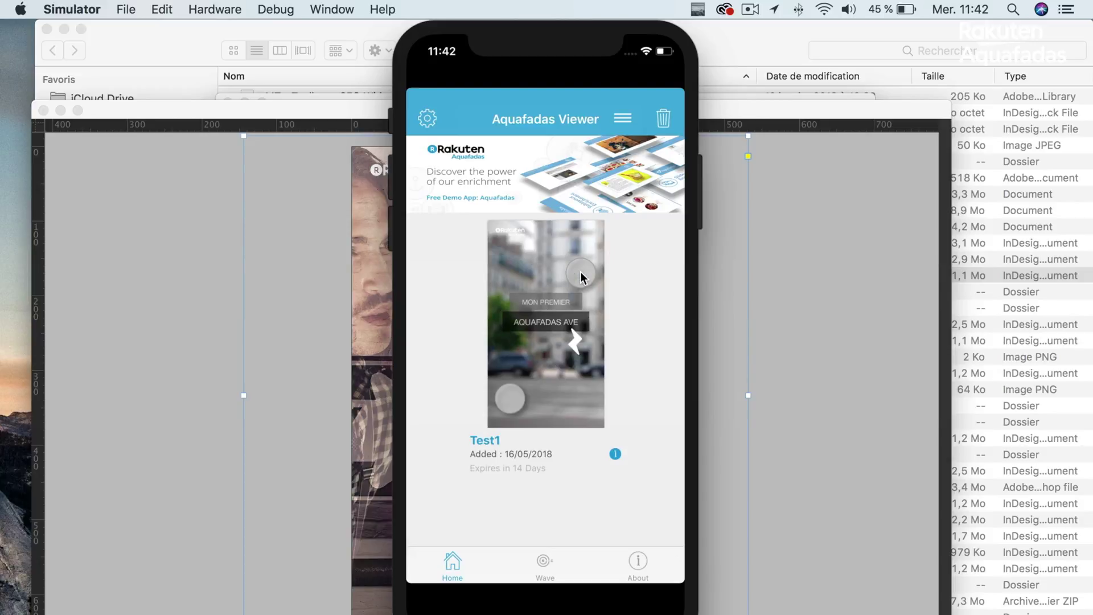
key(super+alt+h)
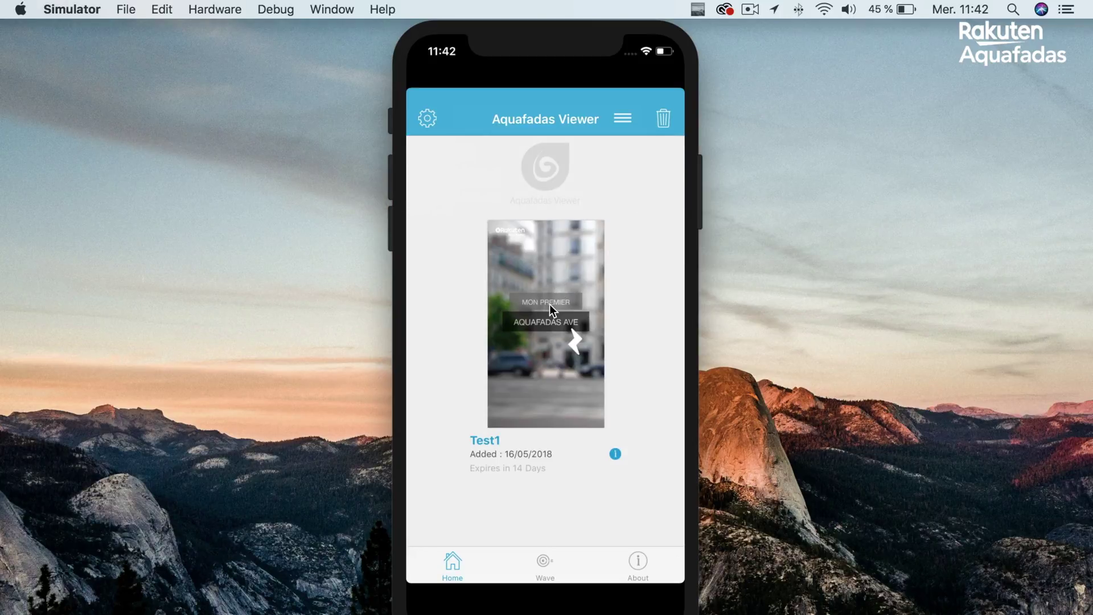
click(549, 304)
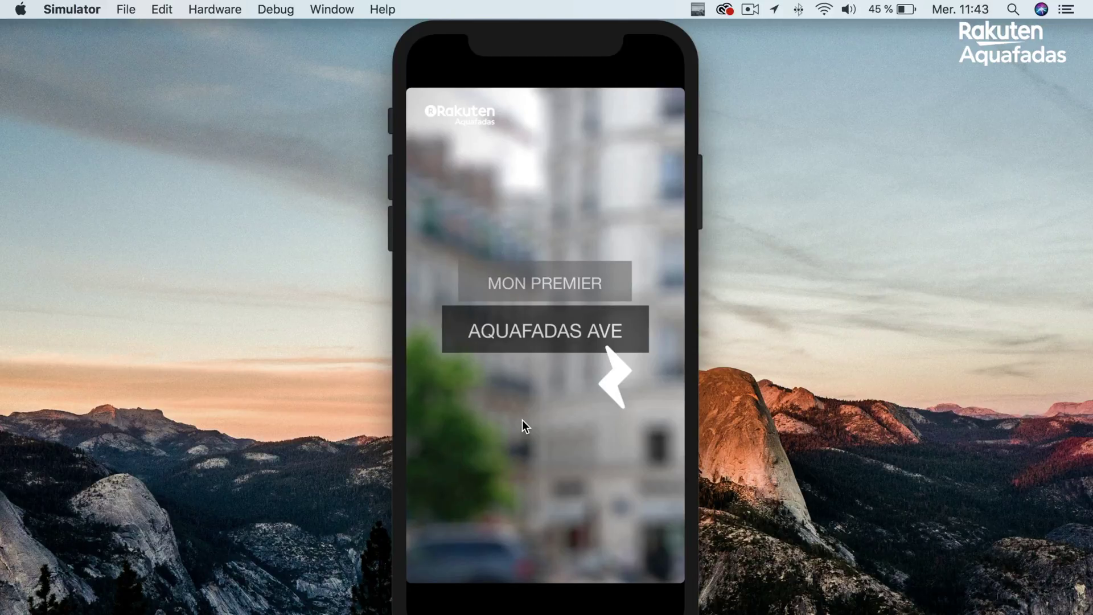
click(617, 373)
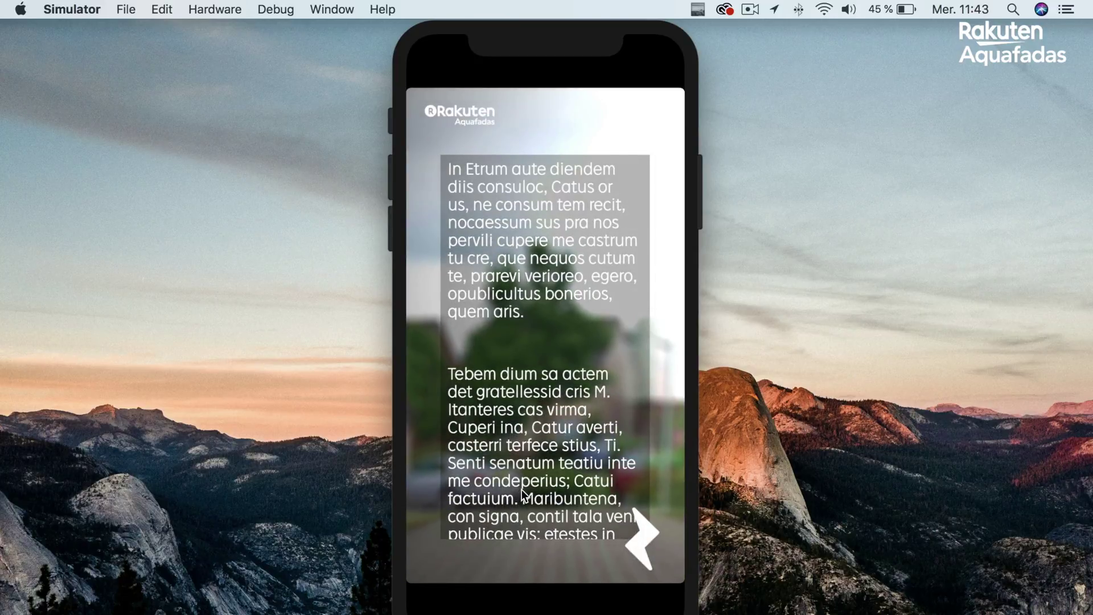
- Test the scrolling text on page 2 in both directions and the triangle button on page 3
drag(522, 490, 537, 315)
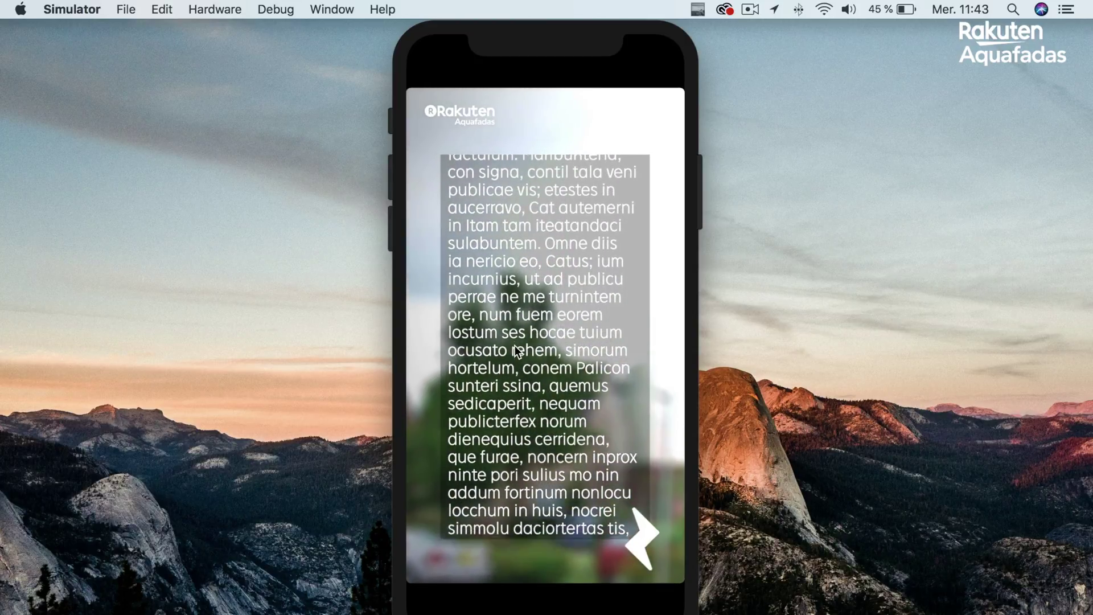
drag(524, 344, 511, 452)
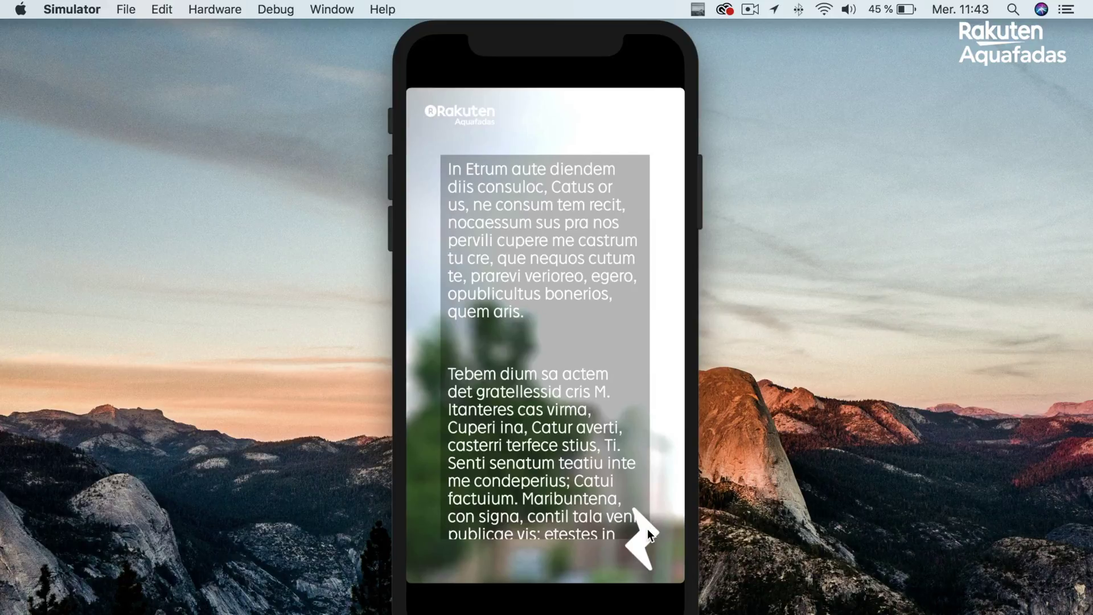
scroll(647, 529, down, 5)
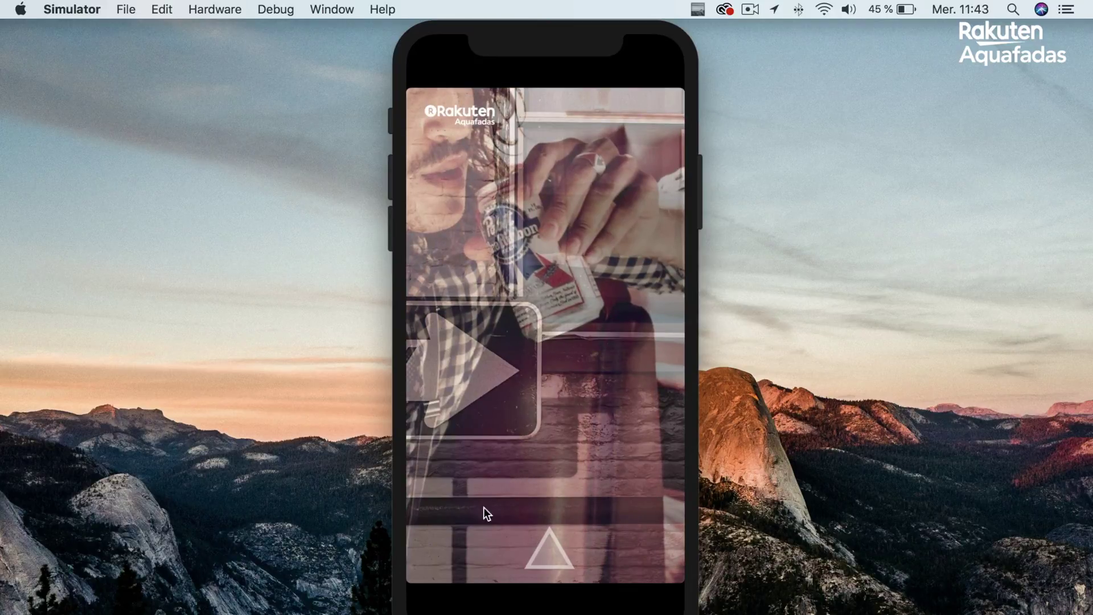
click(548, 554)
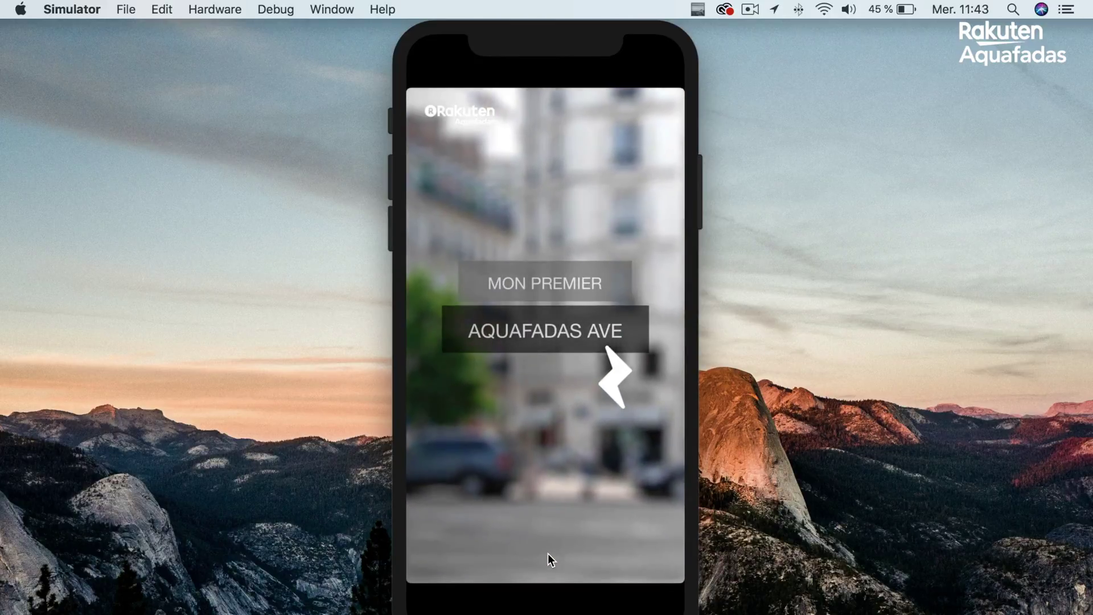
- Leave Test1 for the Aquafadas Viewer home page and switch to Adobe InDesign CC 2018
click(524, 97)
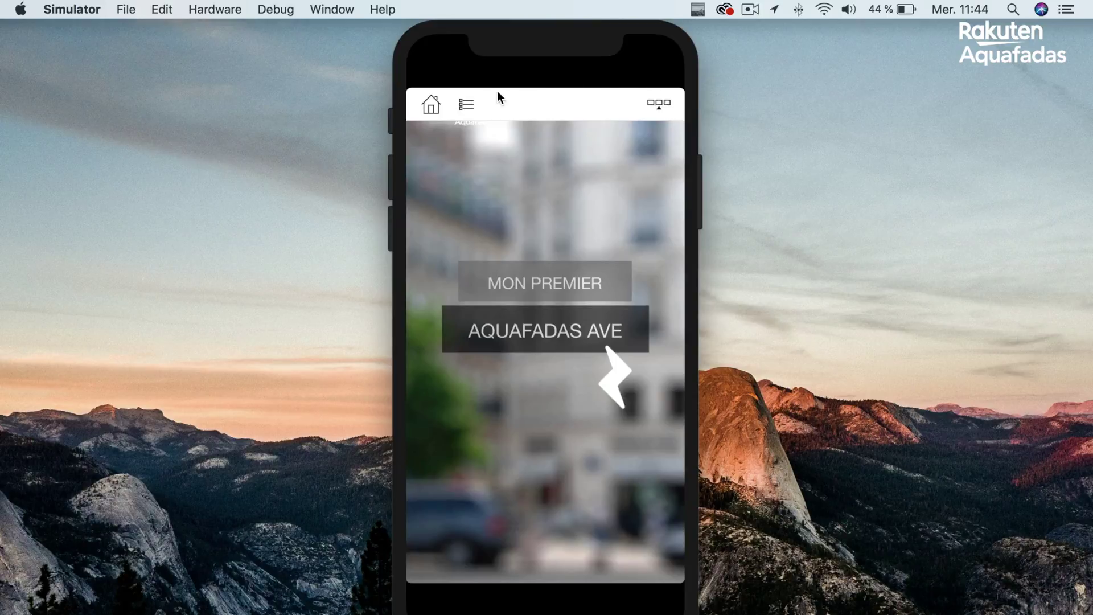
click(431, 105)
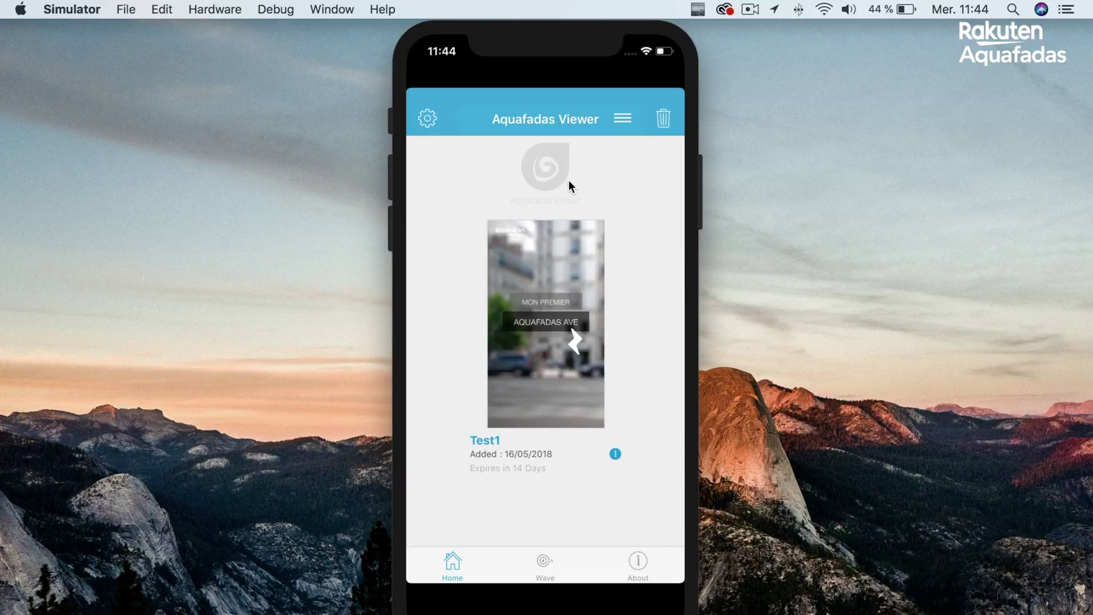
key(super+Tab)
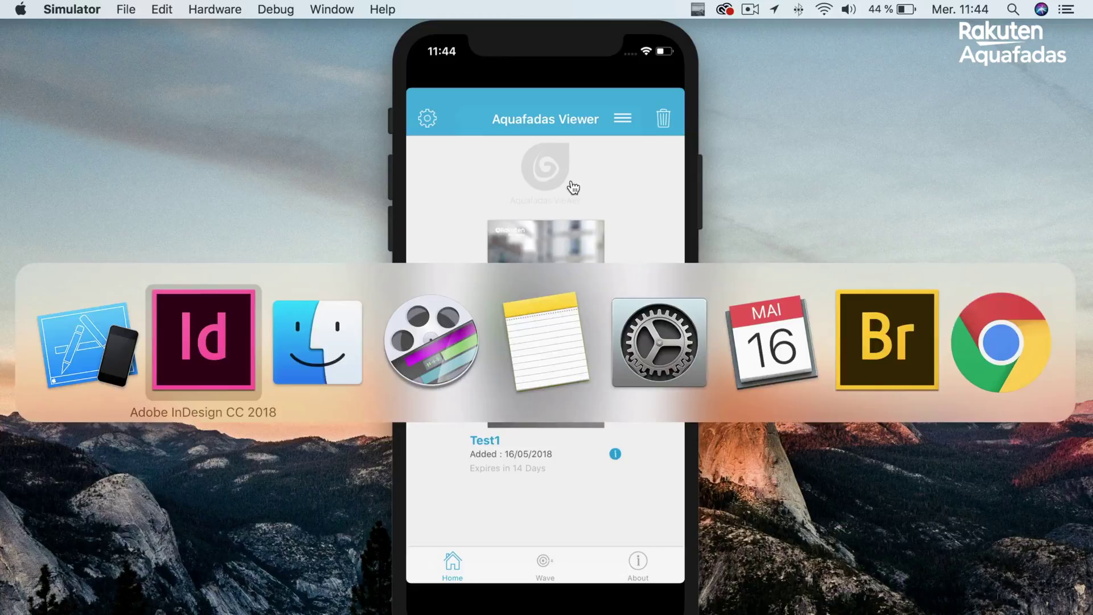